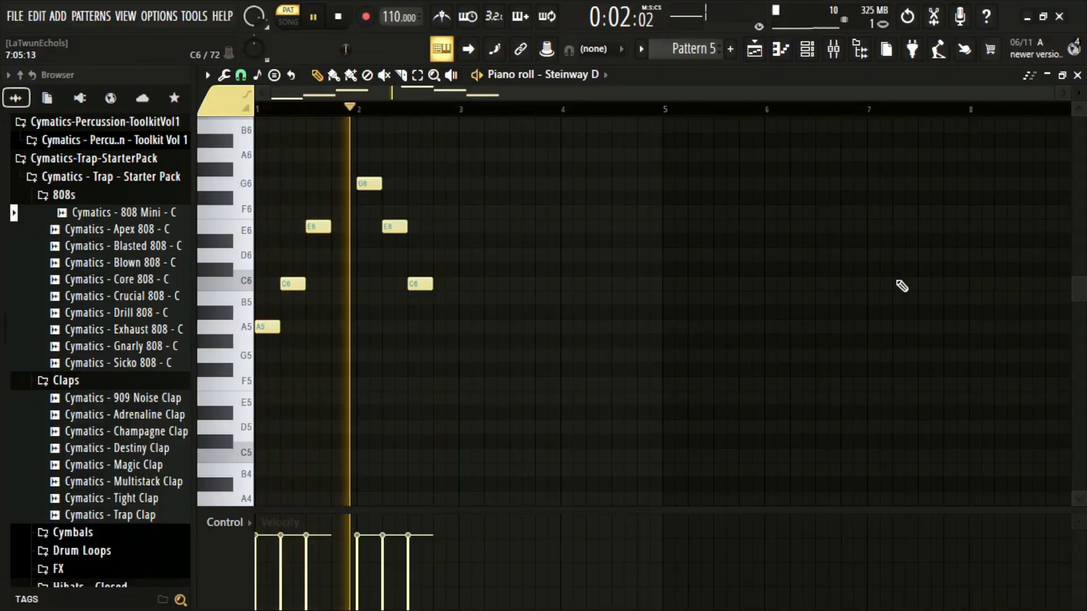
- Stop playback and draw a one-bar chord of A5, C6, E6 and G6 at the start of the empty Pattern 8
key(space)
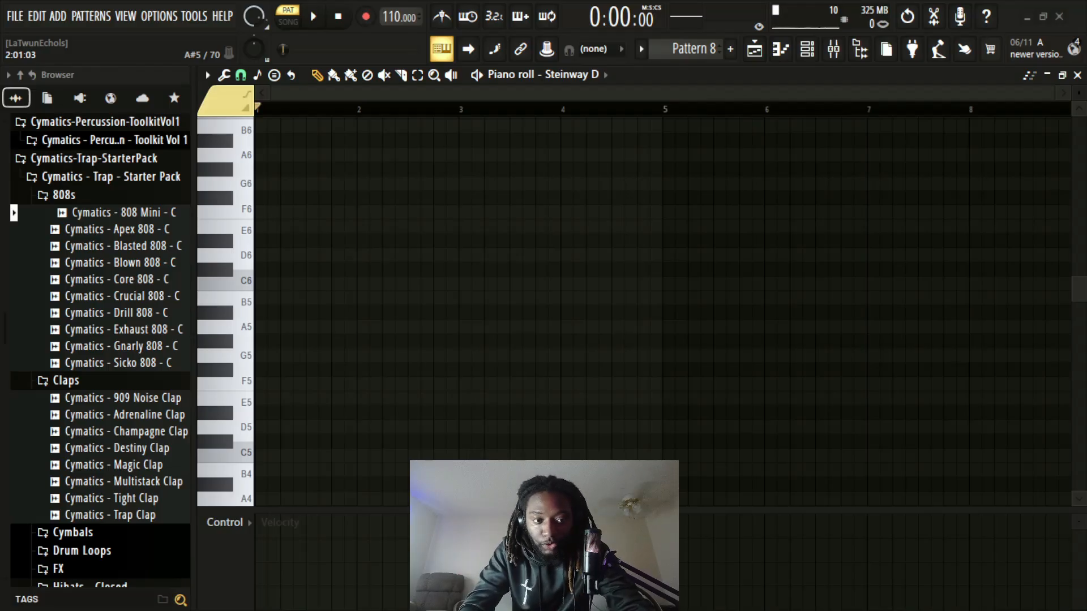
click(263, 328)
mouse_move(278, 327)
mouse_down()
mouse_move(438, 329)
mouse_move(358, 327)
mouse_up()
click(265, 283)
click(264, 226)
click(265, 183)
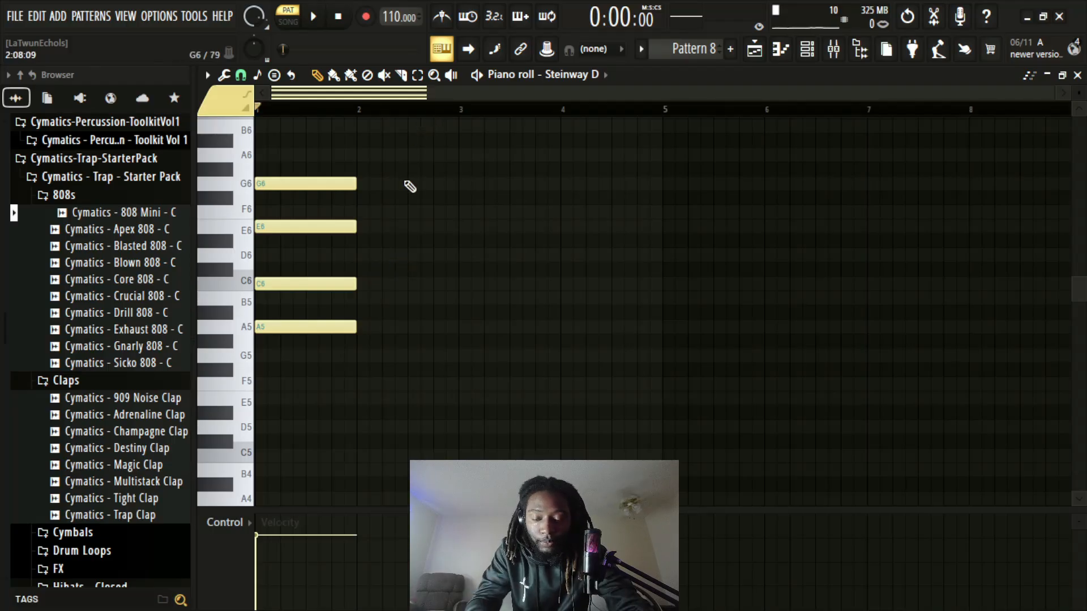
- Add one-bar chords F6-A6-C7 in bar 2, C6-E6-G6 in bar 3 and G6-B6-D7 in bar 4
scroll(406, 182, up, 1)
click(364, 255)
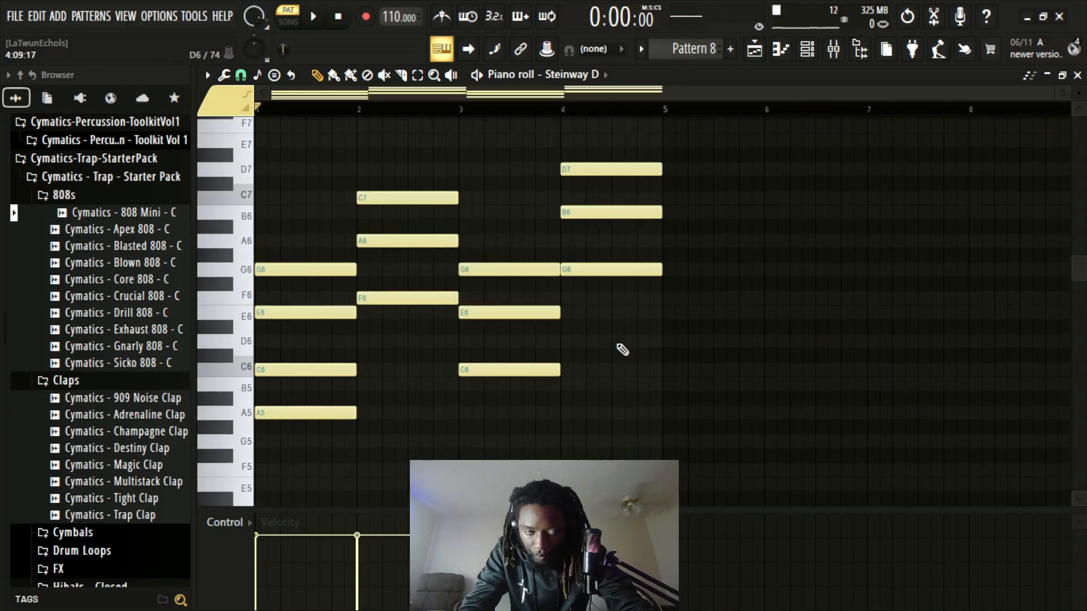
- Play the chord progression and try lowering bar 4's B6 to A#6
key(space)
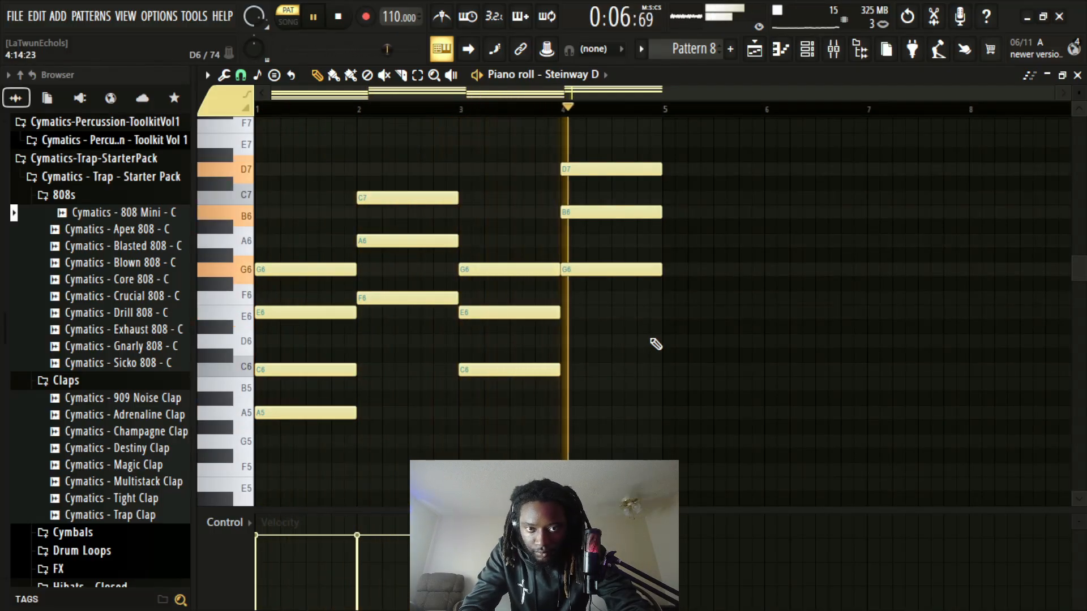
drag(611, 214, 611, 226)
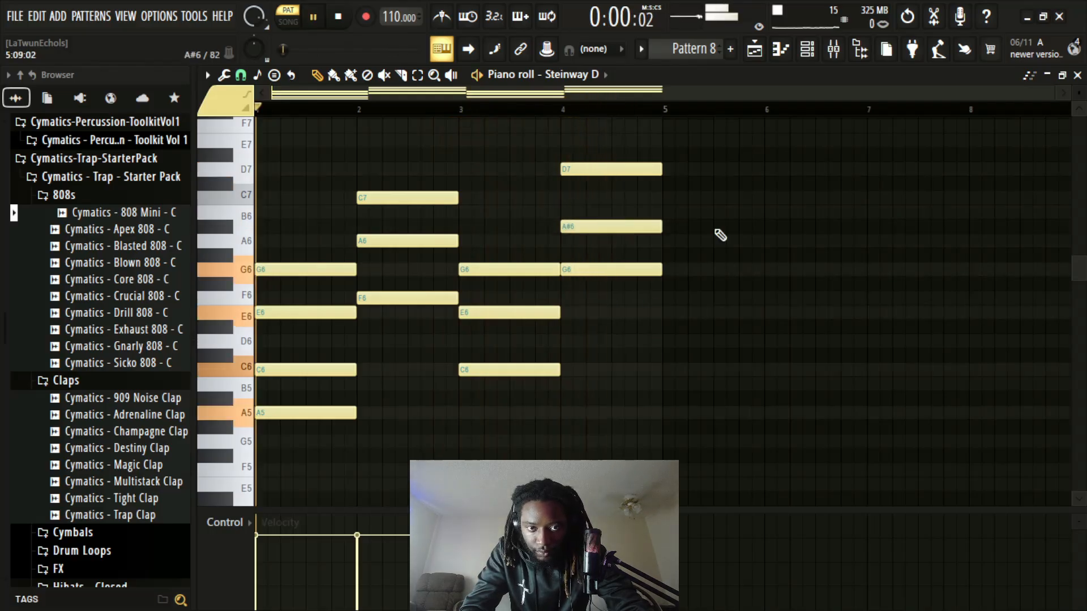
key(ctrl+z)
key(space)
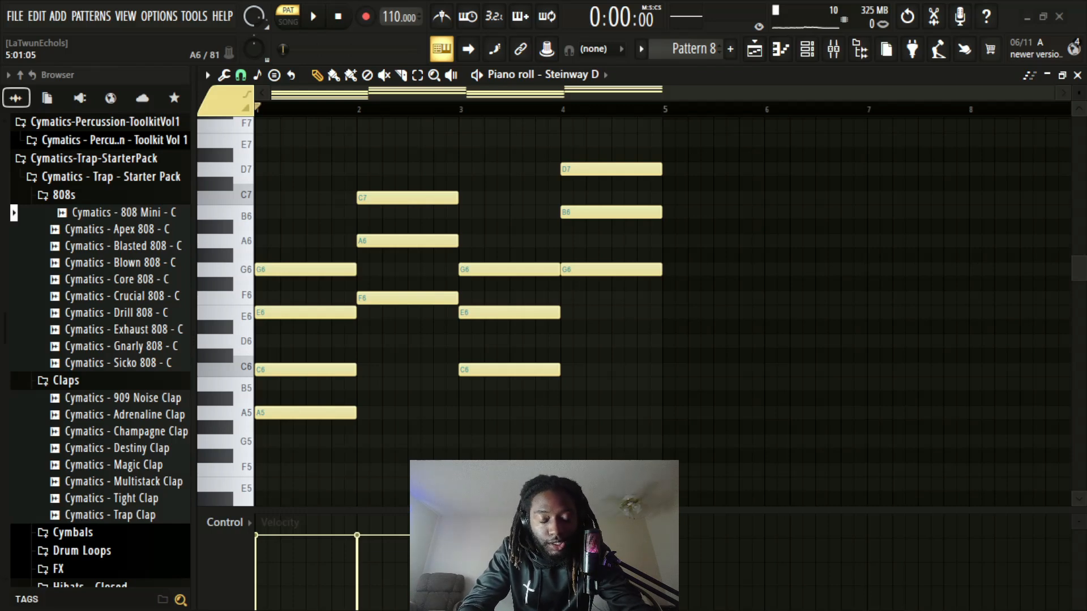
- Stagger bar 1's chord so C6, E6 and G6 start on beats 2, 3 and 4, and play the pattern
drag(271, 370, 296, 369)
drag(288, 315, 338, 315)
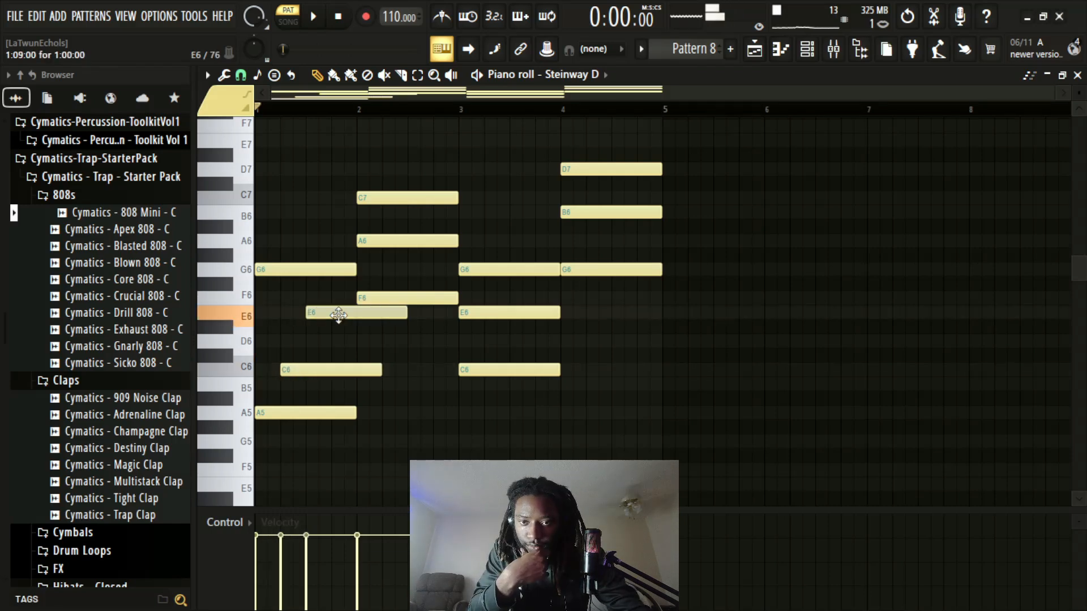
drag(317, 270, 393, 270)
key(space)
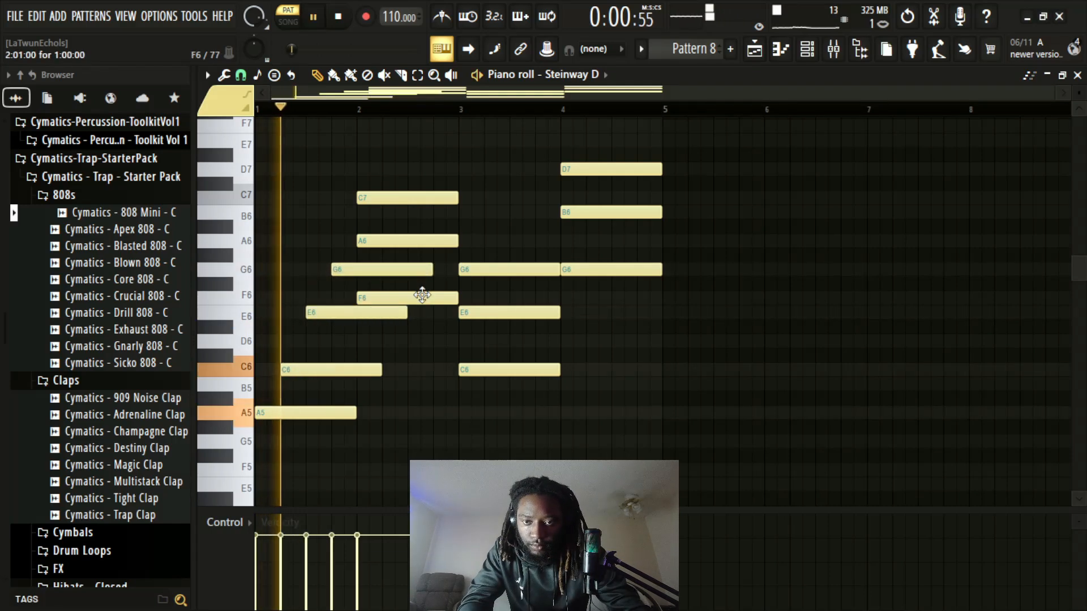
- Rework bar 2's A6 and C7 into an A5 on beat 2 and a C5 on beat 3, and play the pattern
key(space)
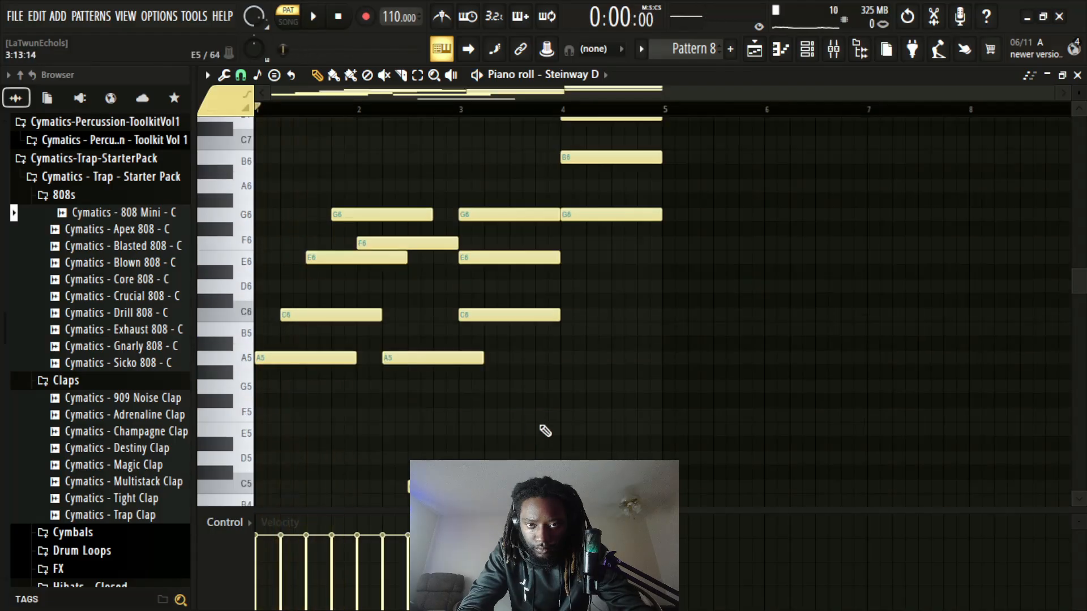
key(space)
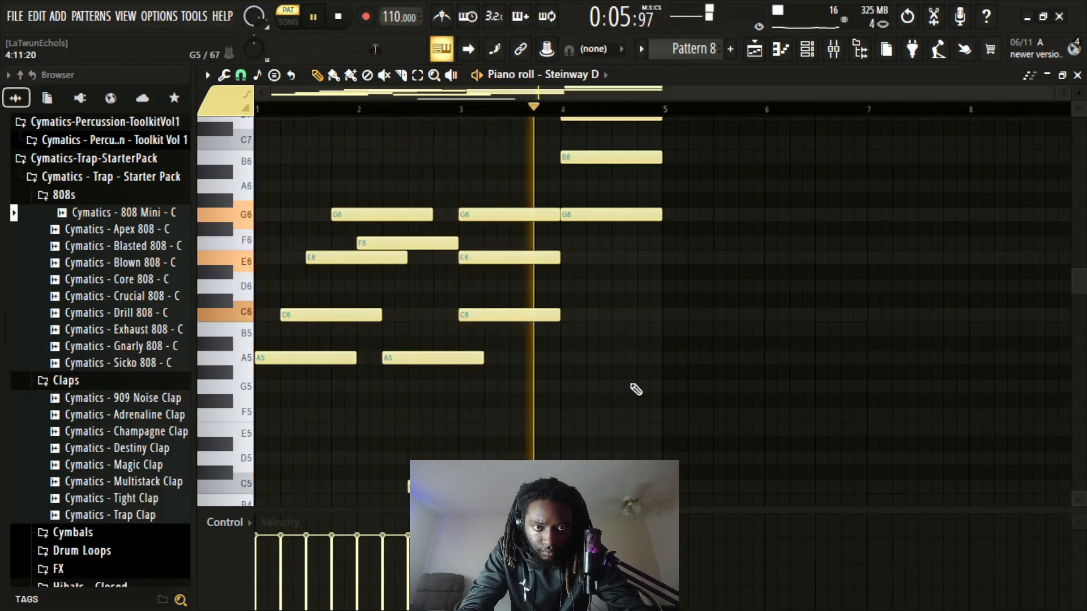
scroll(636, 389, up, 2)
key(space)
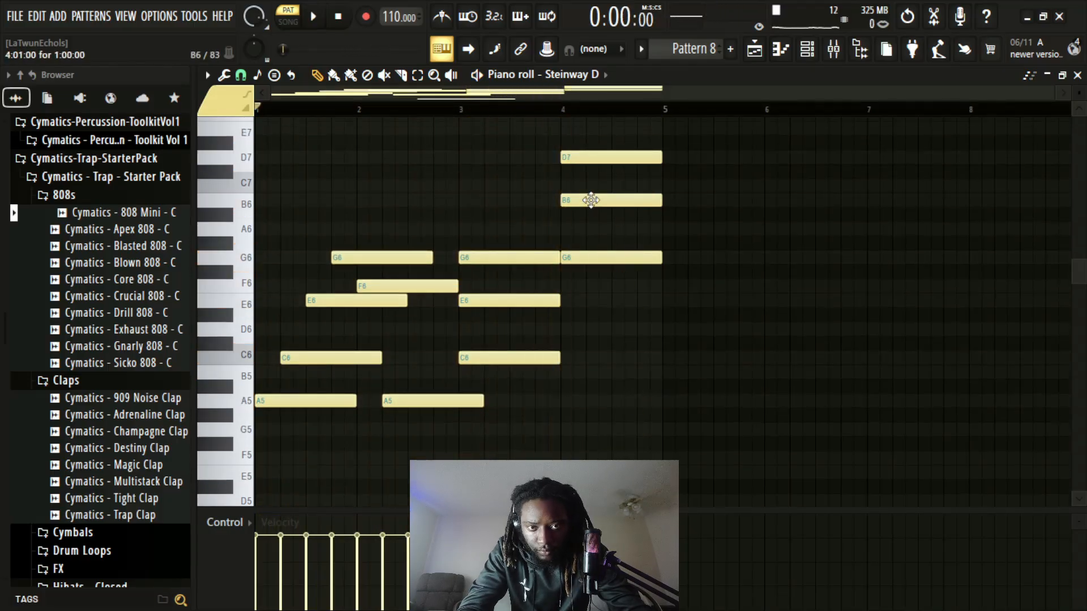
- Delay bar 4's B6 by half a beat and its D7 by one beat, trimming both to end with the bar
drag(591, 199, 604, 199)
drag(601, 155, 626, 154)
key(space)
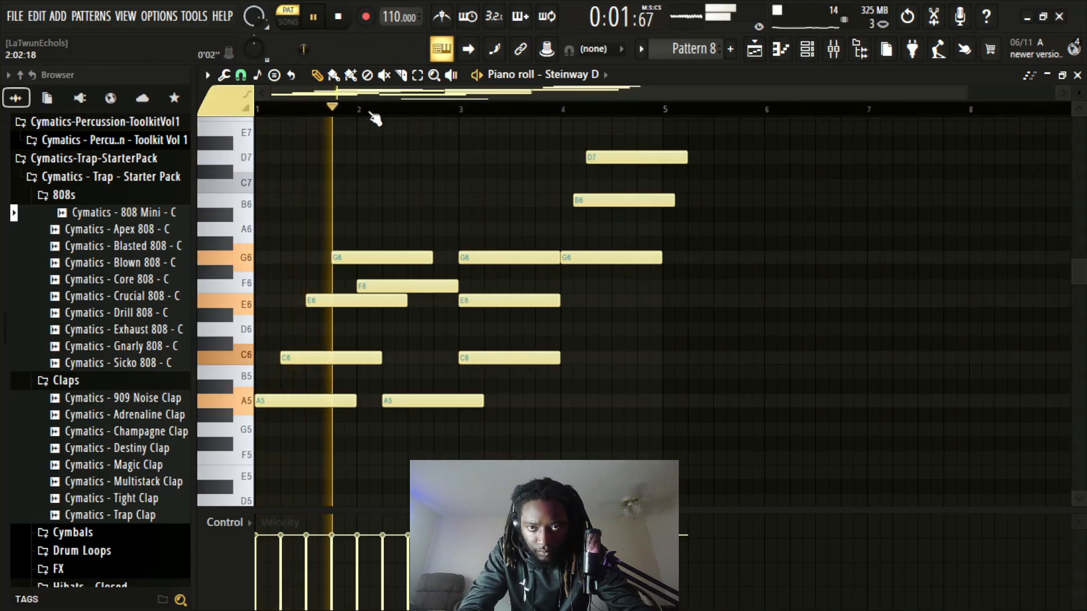
scroll(650, 332, down, 4)
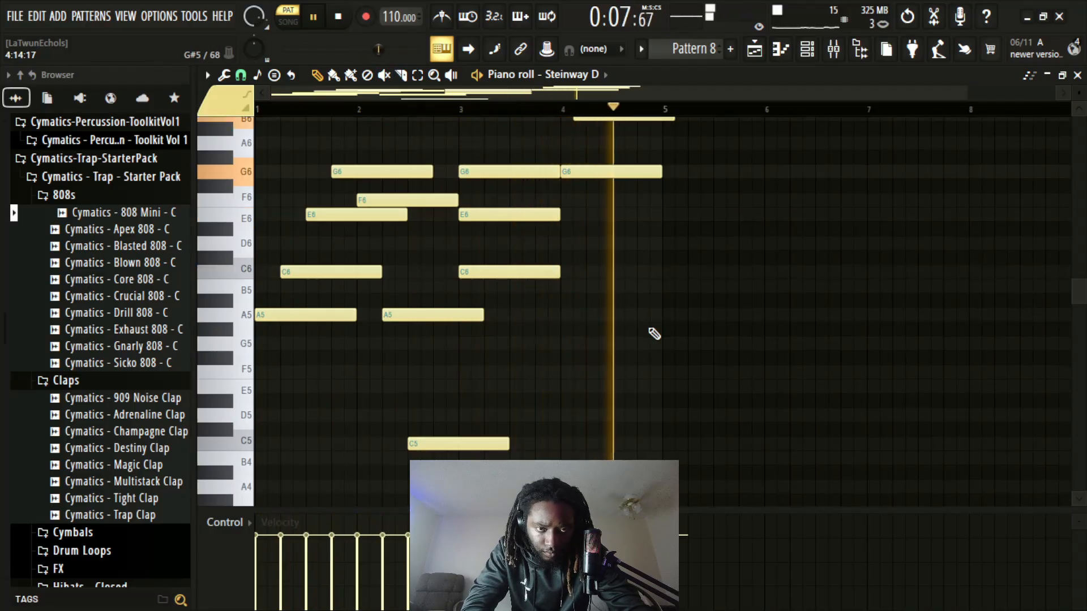
scroll(650, 332, up, 6)
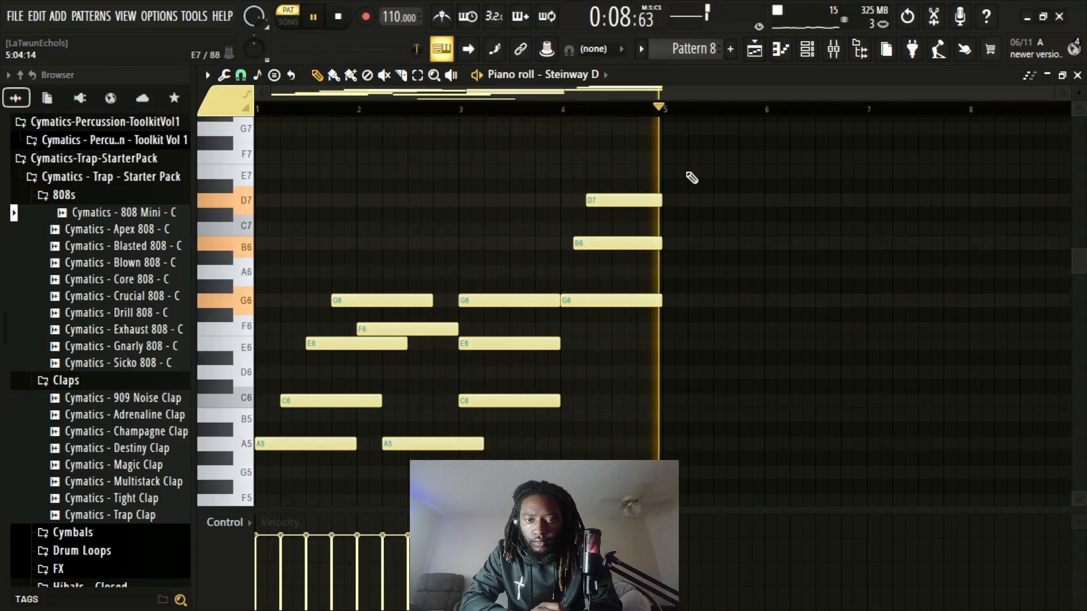
key(space)
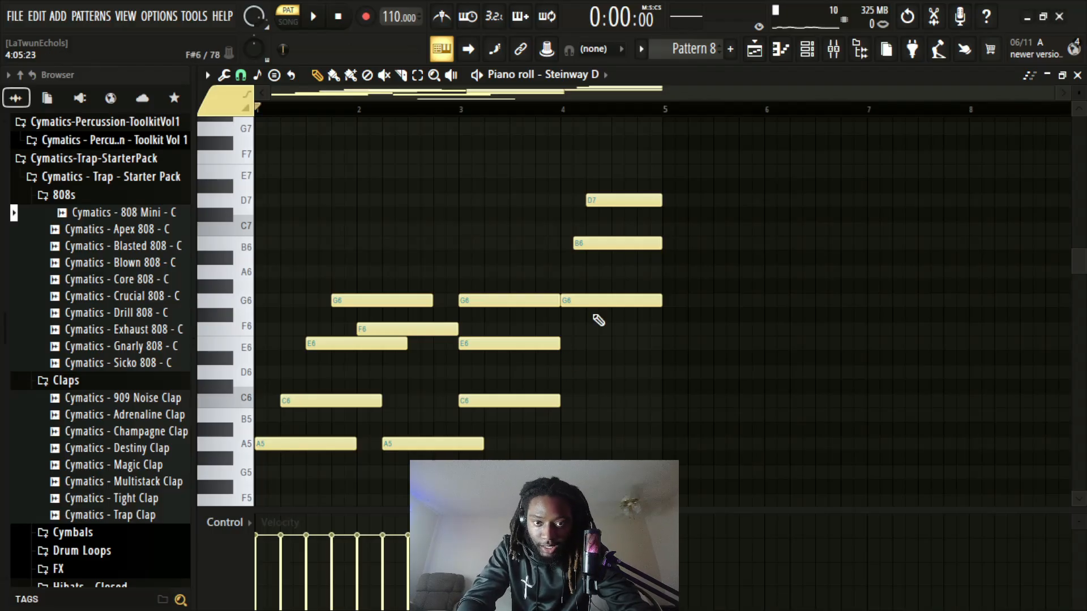
scroll(546, 355, down, 5)
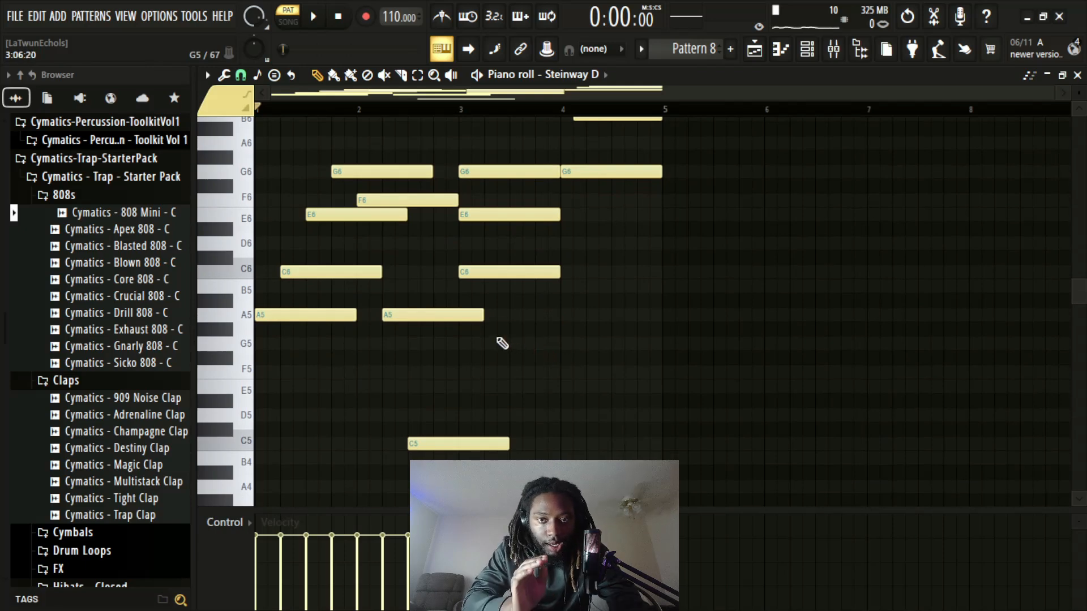
scroll(476, 254, up, 2)
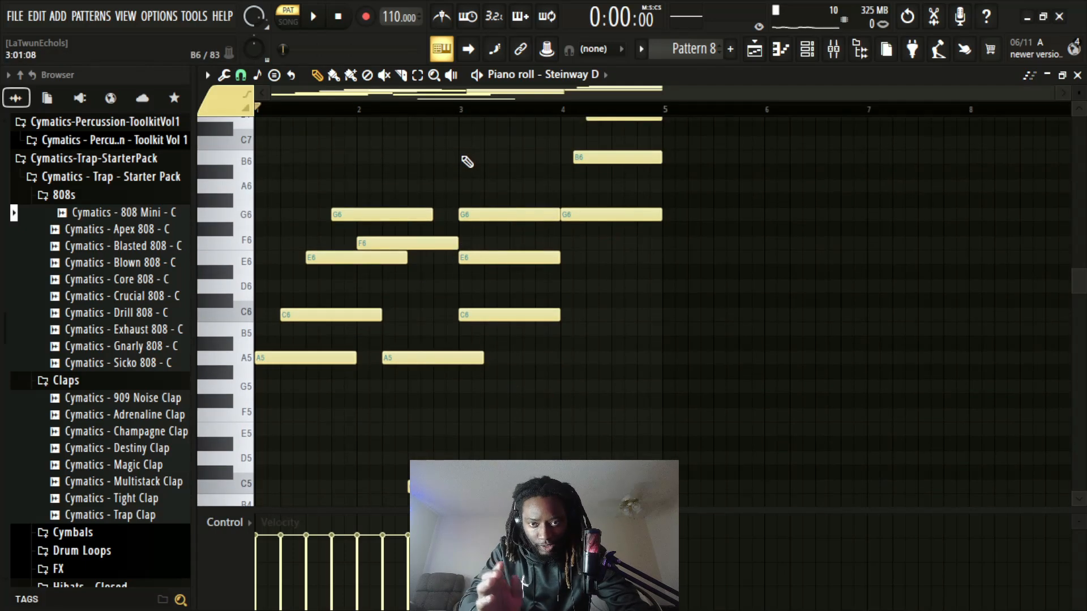
scroll(486, 224, up, 3)
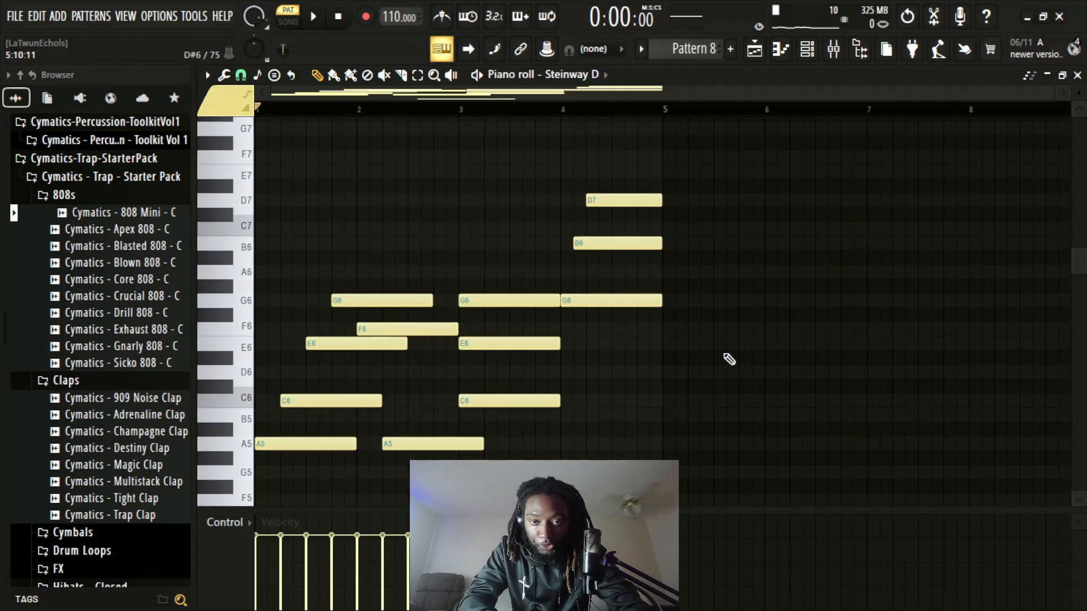
- Shorten bar 1's staggered A5, C6, E6 and G6 notes to one beat each
scroll(725, 357, down, 3)
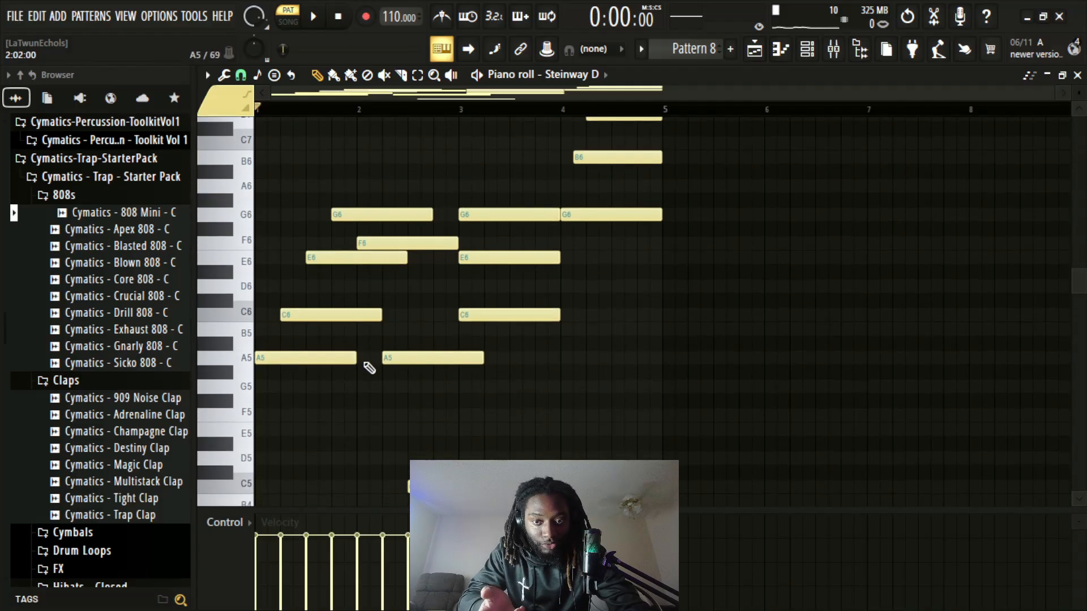
drag(355, 357, 280, 357)
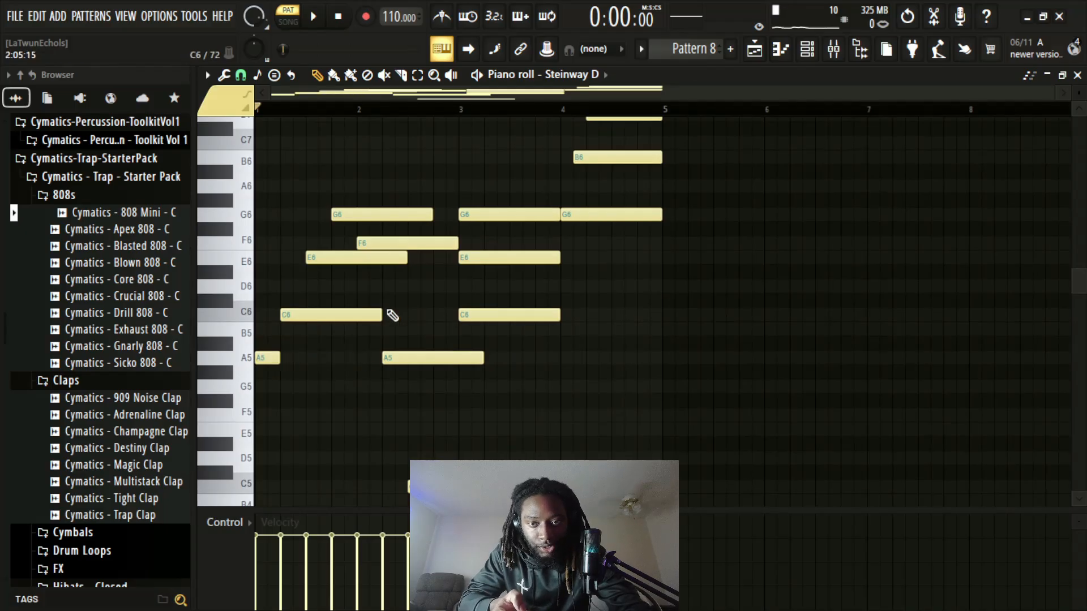
drag(377, 317, 315, 317)
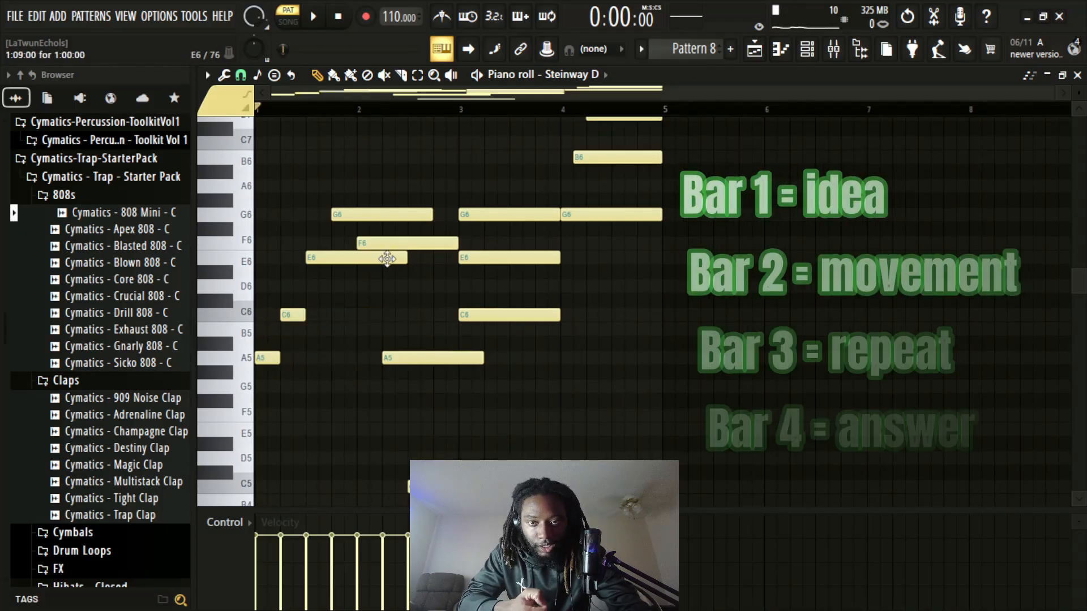
drag(406, 259, 331, 268)
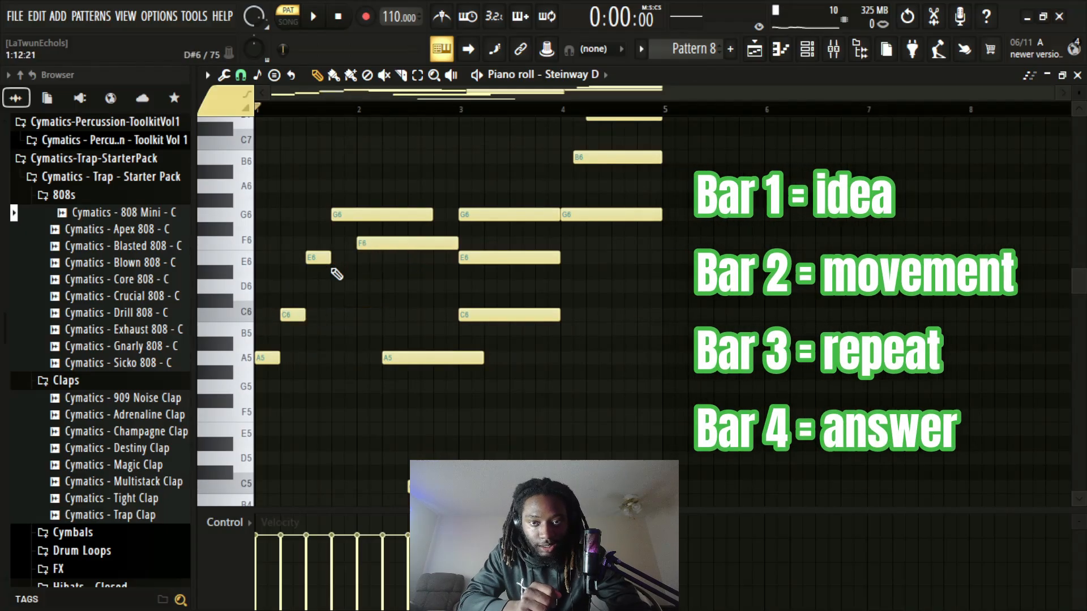
drag(431, 215, 357, 222)
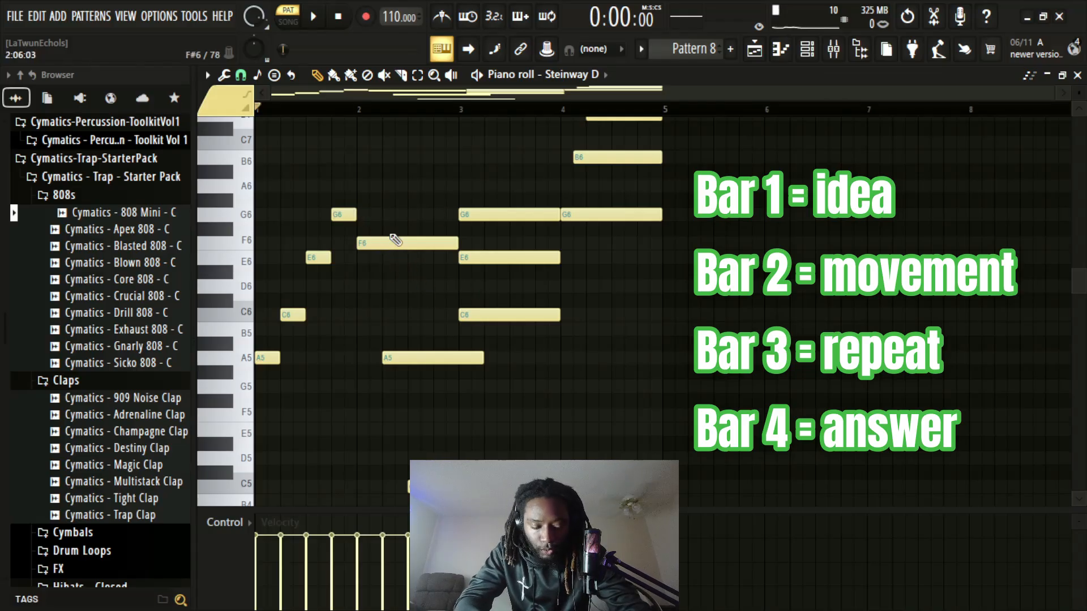
- Replace bar 2's long F6 and A5 notes with consecutive one-beat A5, C6, G6 and E6 notes, and play the pattern
right_click(396, 244)
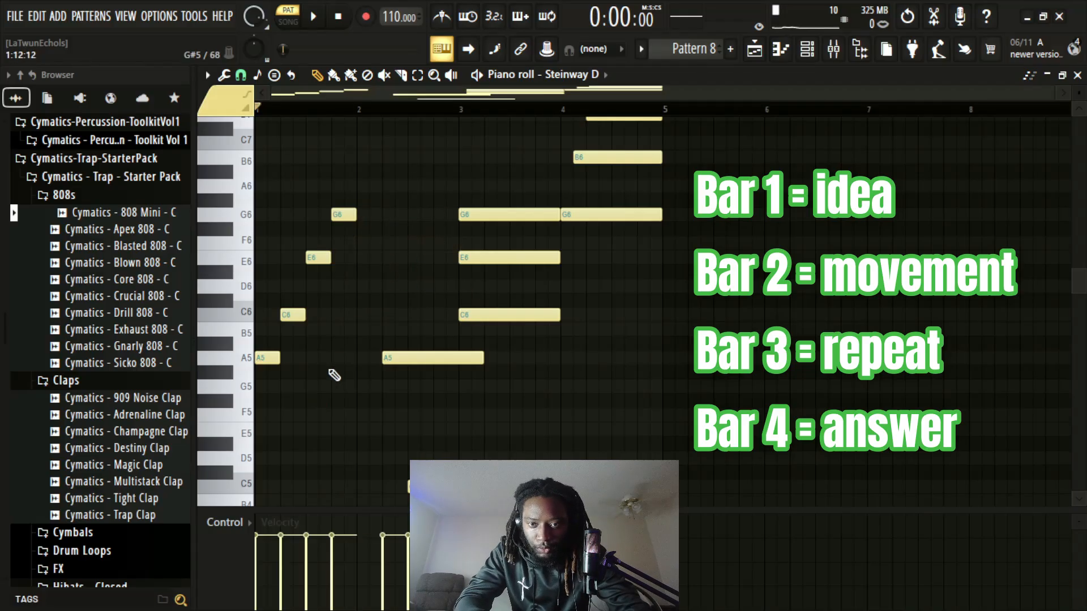
click(368, 357)
right_click(431, 359)
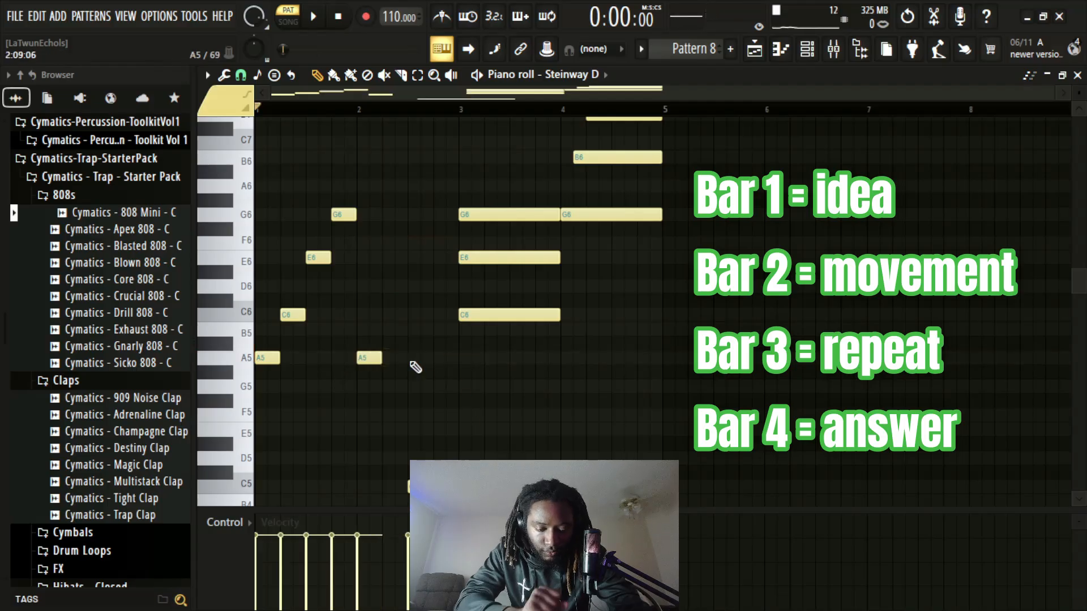
click(390, 316)
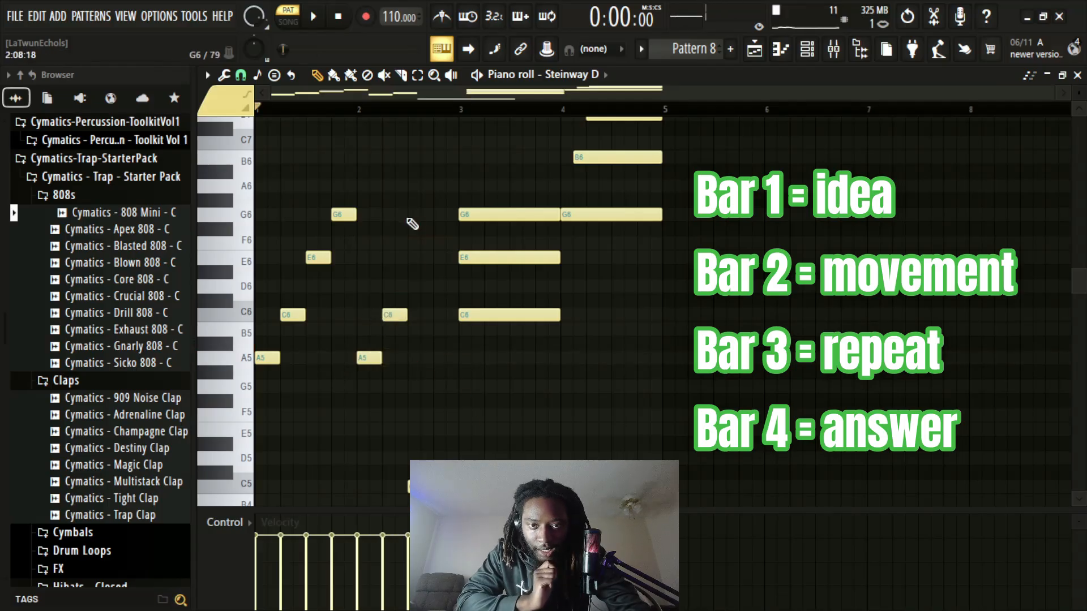
click(414, 214)
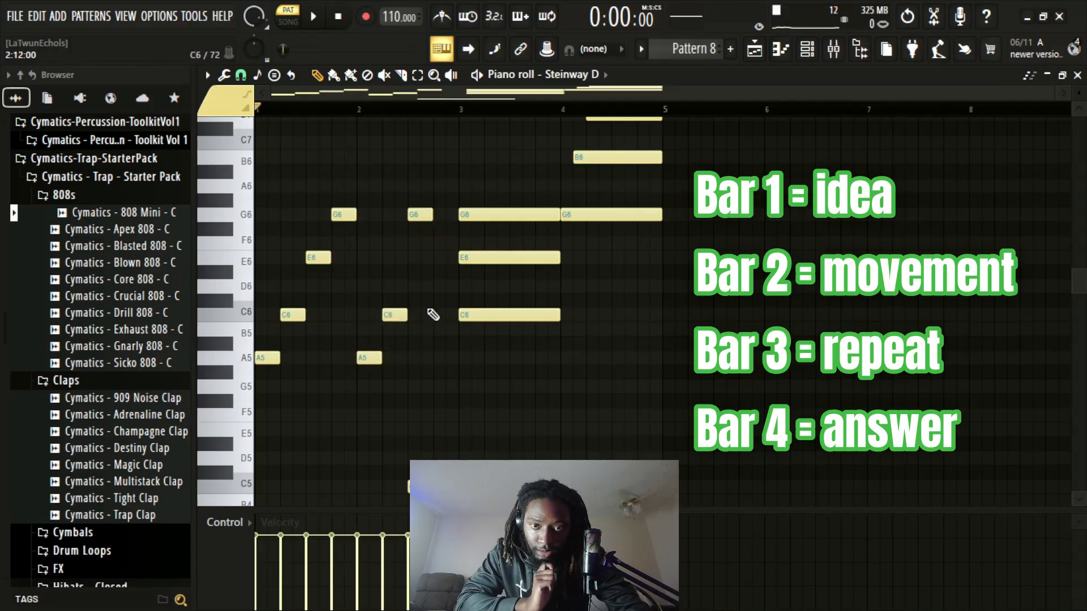
click(444, 259)
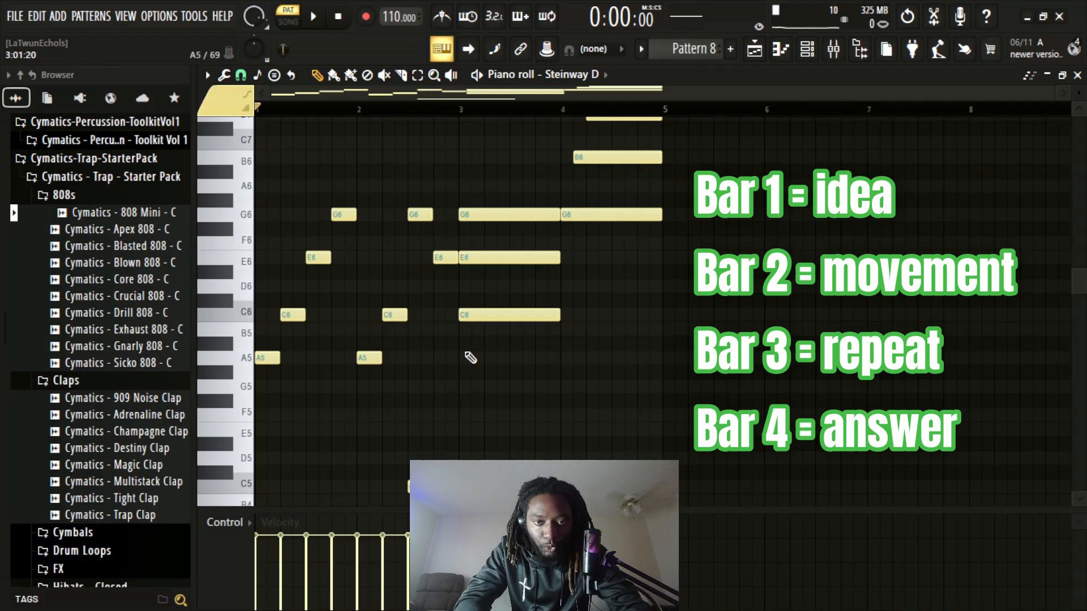
key(space)
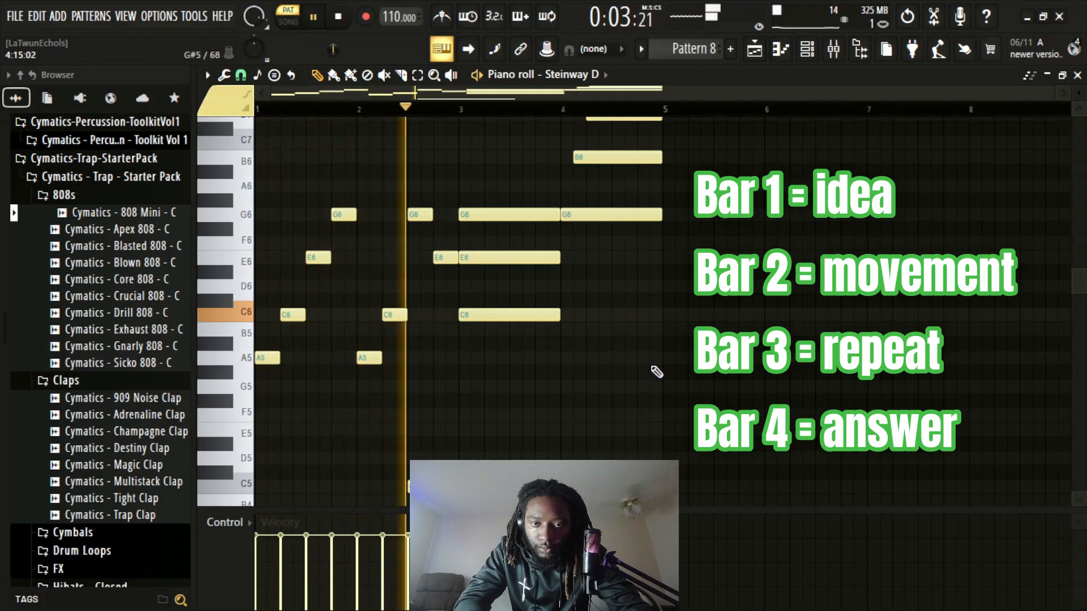
key(space)
- Delete the long low C5 note and bar 3's sustained G6, E6 and C6 chord
right_click(481, 487)
scroll(650, 313, down, 3)
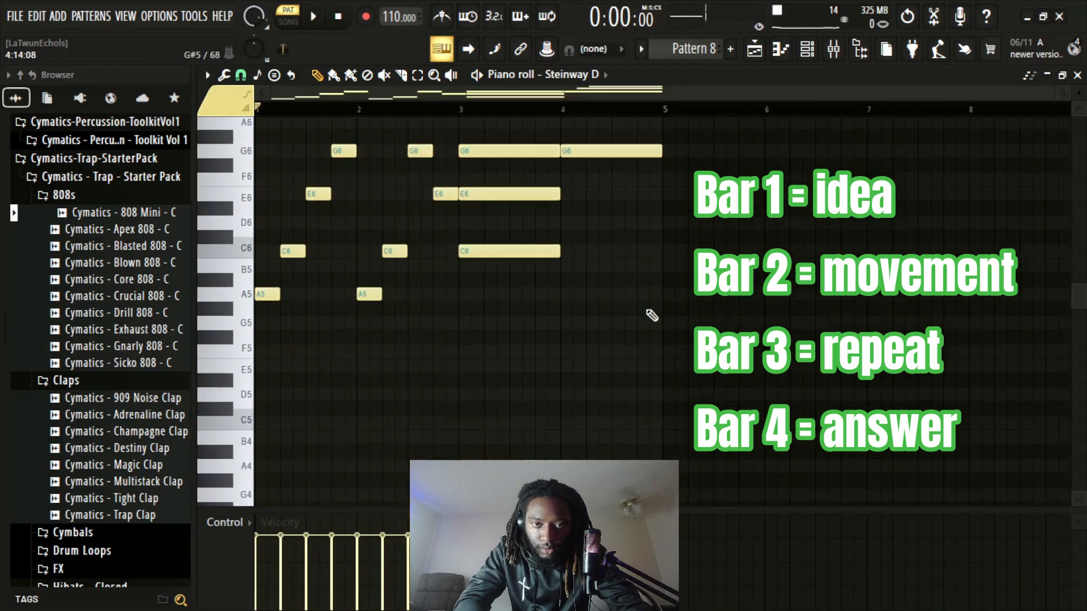
scroll(650, 315, up, 2)
right_click(532, 194)
right_click(518, 237)
right_click(498, 295)
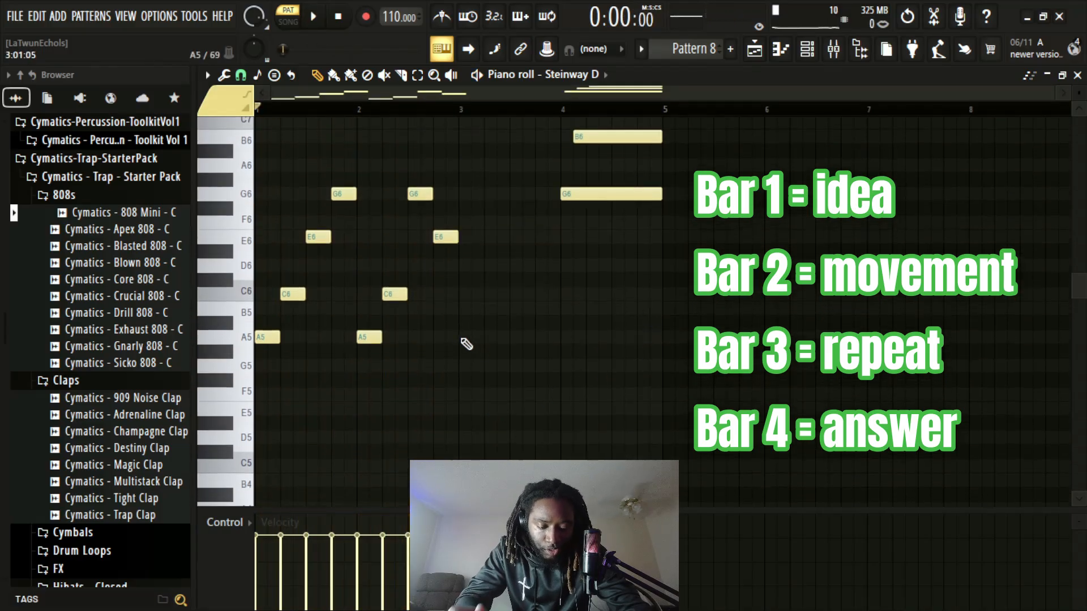
- Fill bar 3 with consecutive one-beat notes A5, C6, E6 and C6
click(463, 338)
click(494, 295)
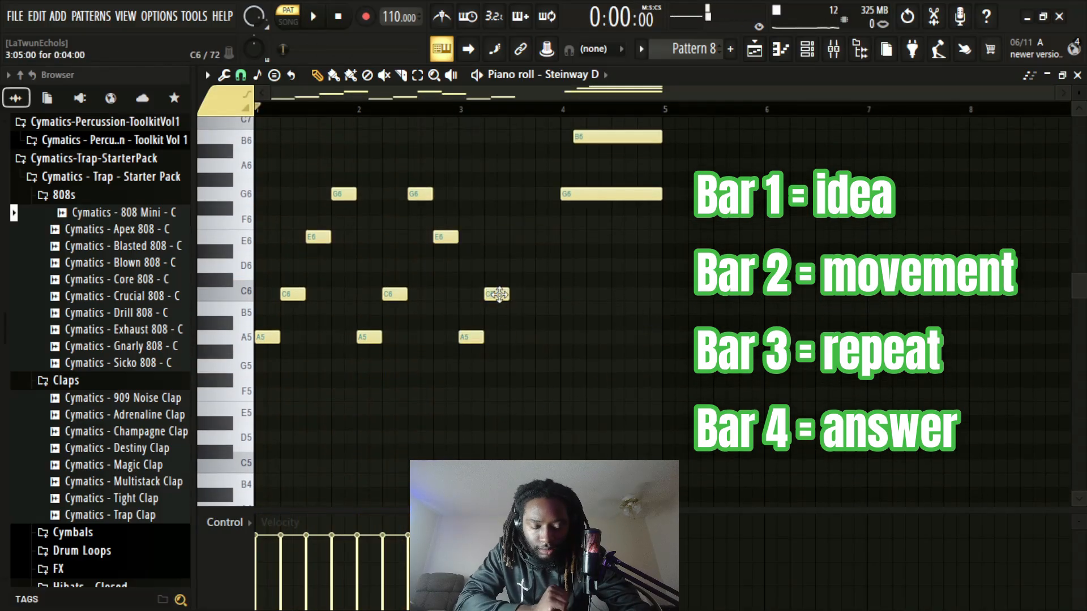
click(519, 237)
click(546, 295)
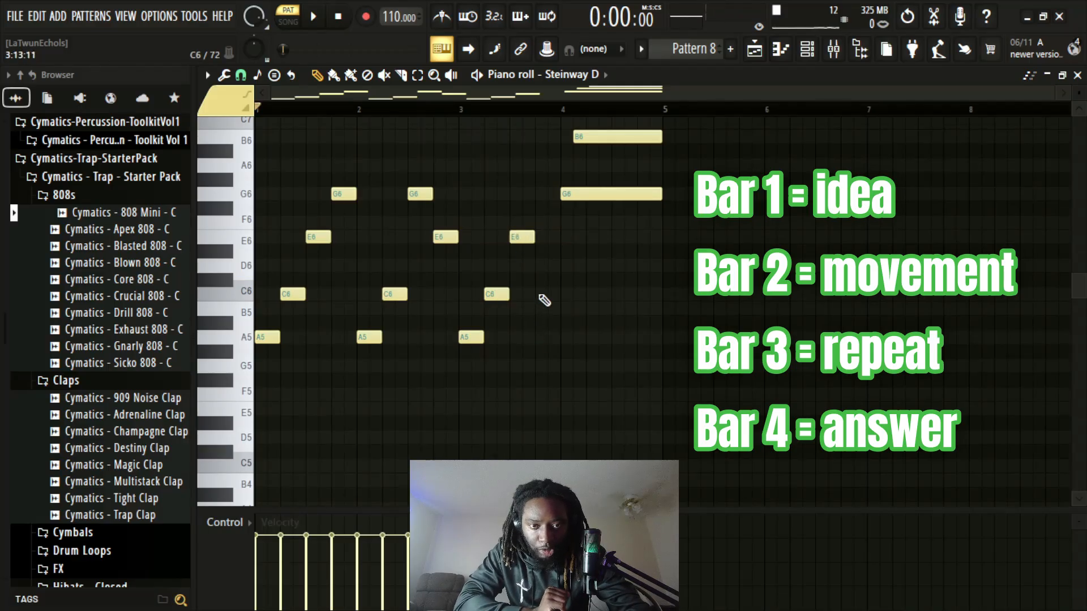
- Delete the long G6, B6 and D7 notes from bar 4
scroll(696, 324, up, 5)
right_click(645, 323)
right_click(656, 265)
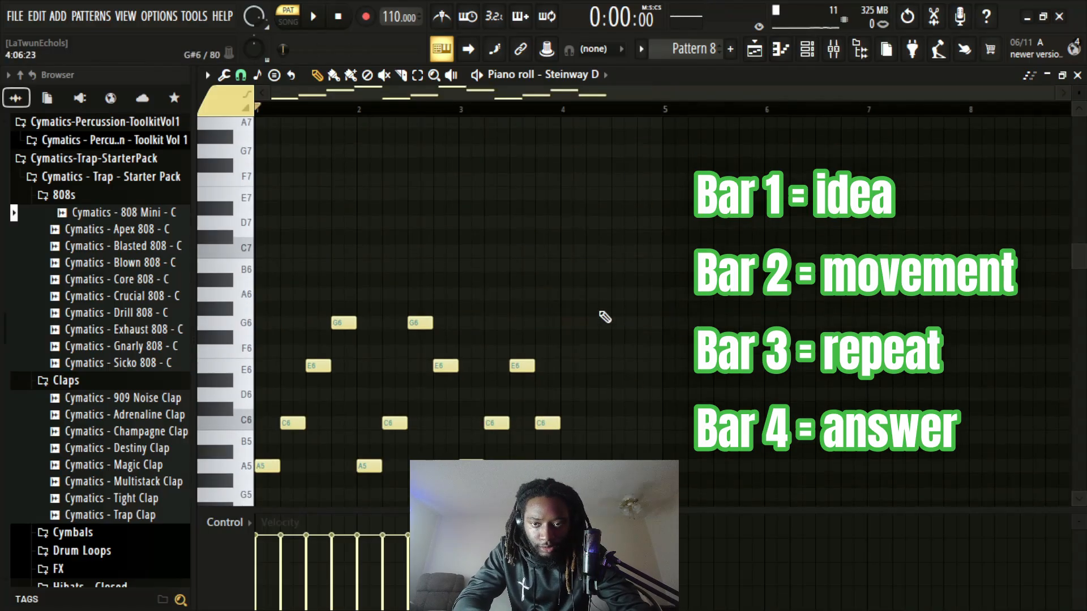
scroll(599, 304, down, 2)
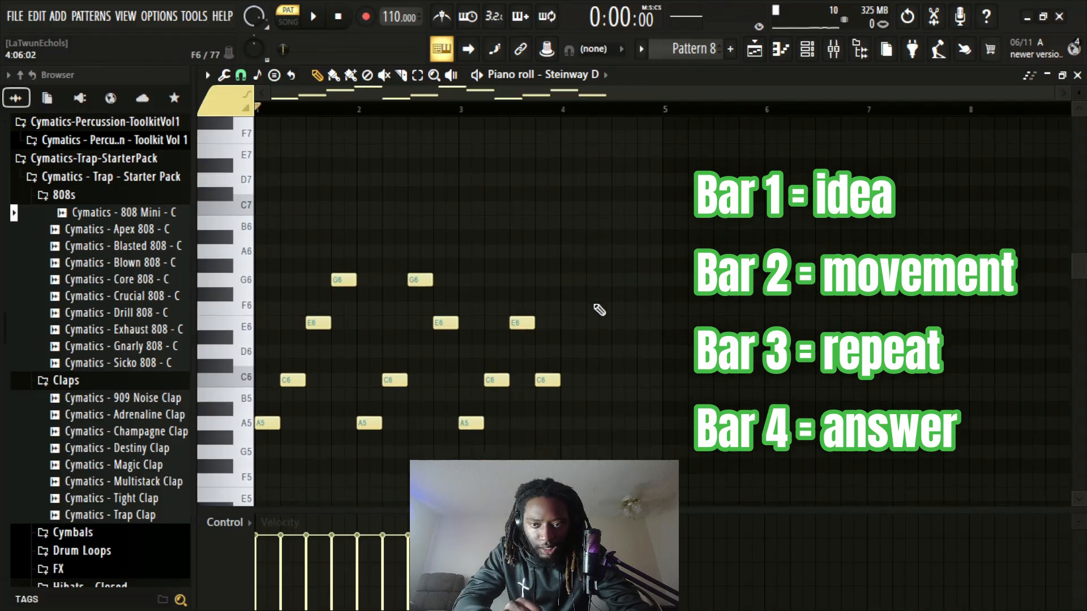
- Fill bar 4 with consecutive one-beat notes G6, E6, C6 and A5, and play the pattern
click(566, 280)
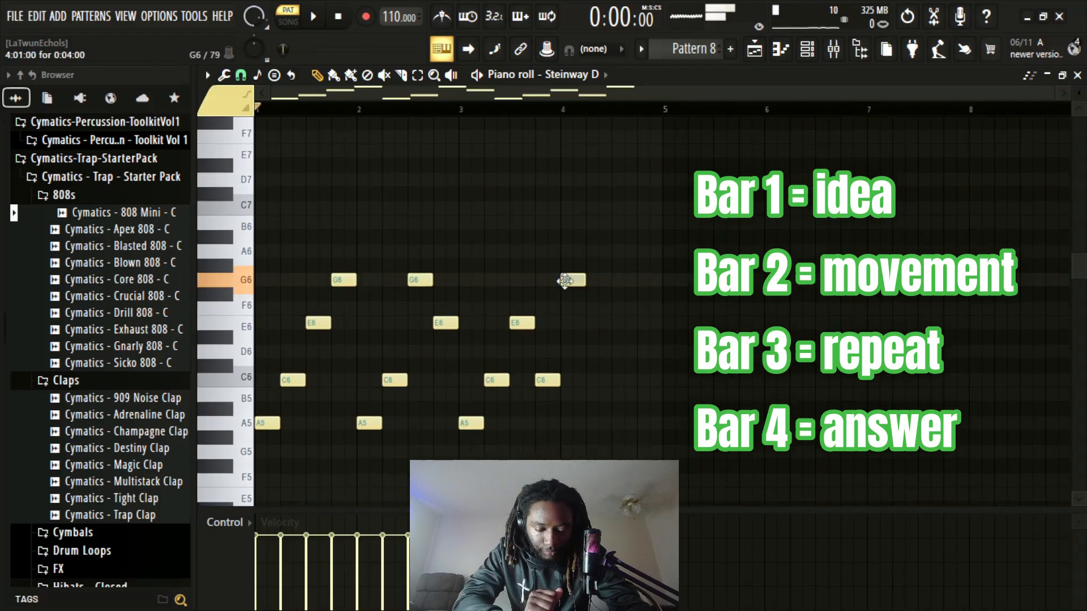
click(597, 324)
click(623, 380)
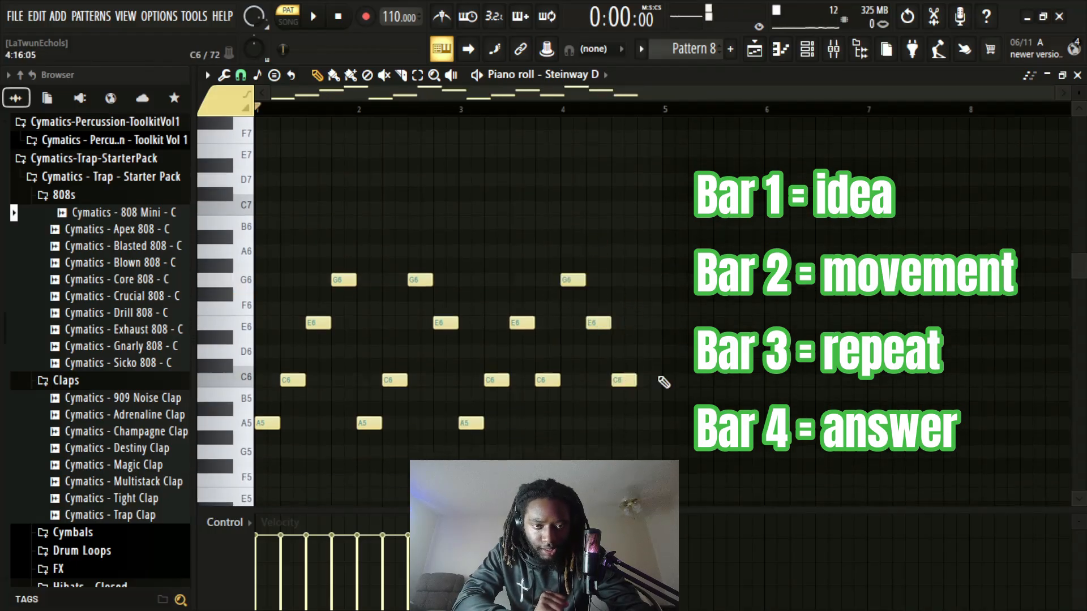
click(645, 424)
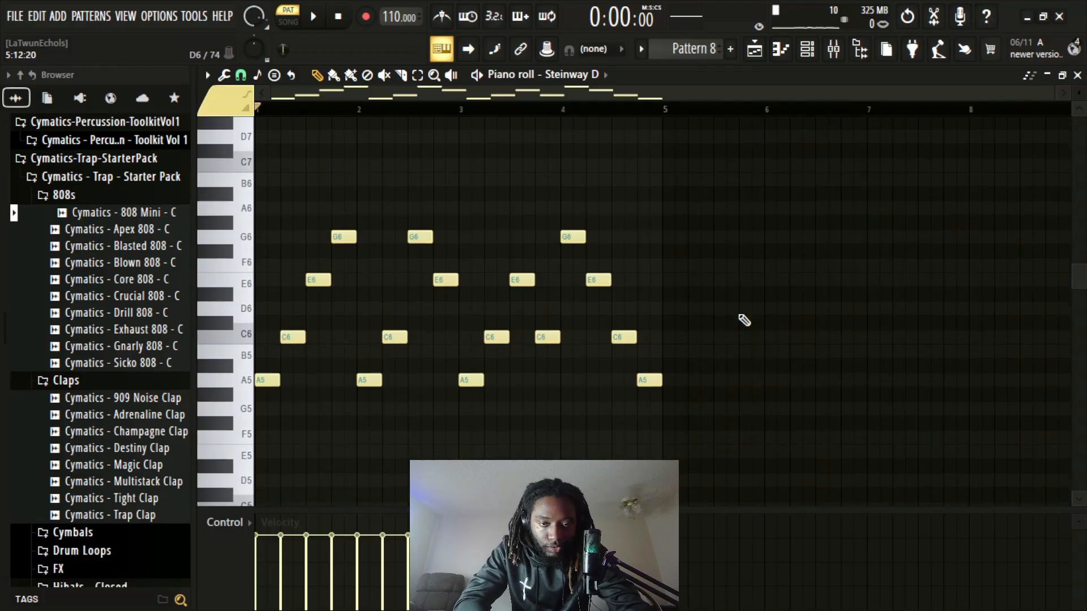
scroll(743, 321, down, 1)
key(space)
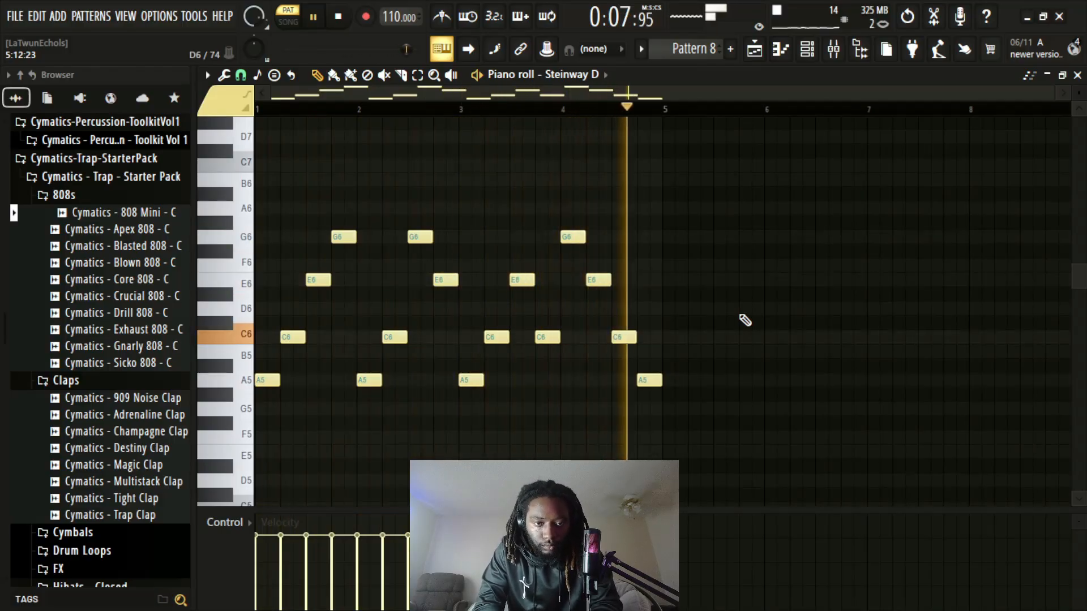
key(space)
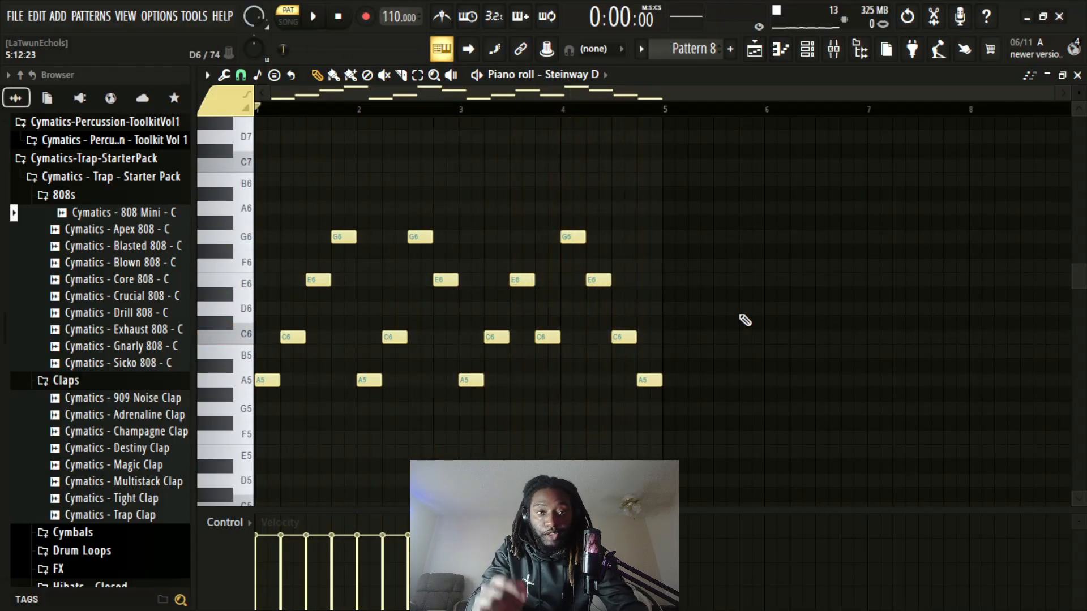
- Re-time bar 1 with a full-bar A5, a two-beat C6 from beat 3 and half-beat E6 and G6 on beat 4, and play the pattern
scroll(791, 226, down, 4)
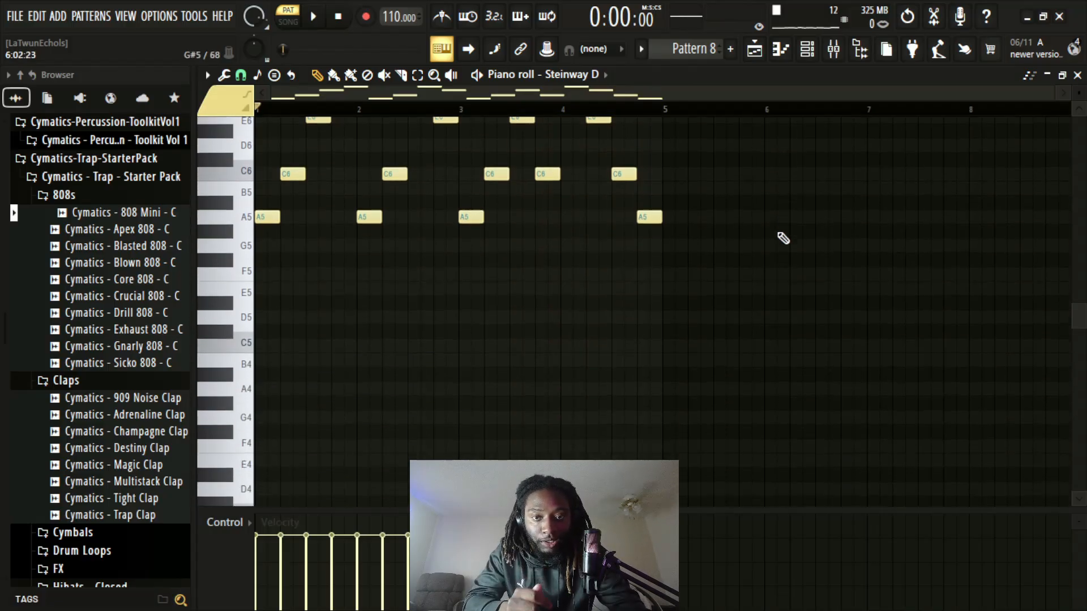
scroll(782, 235, up, 3)
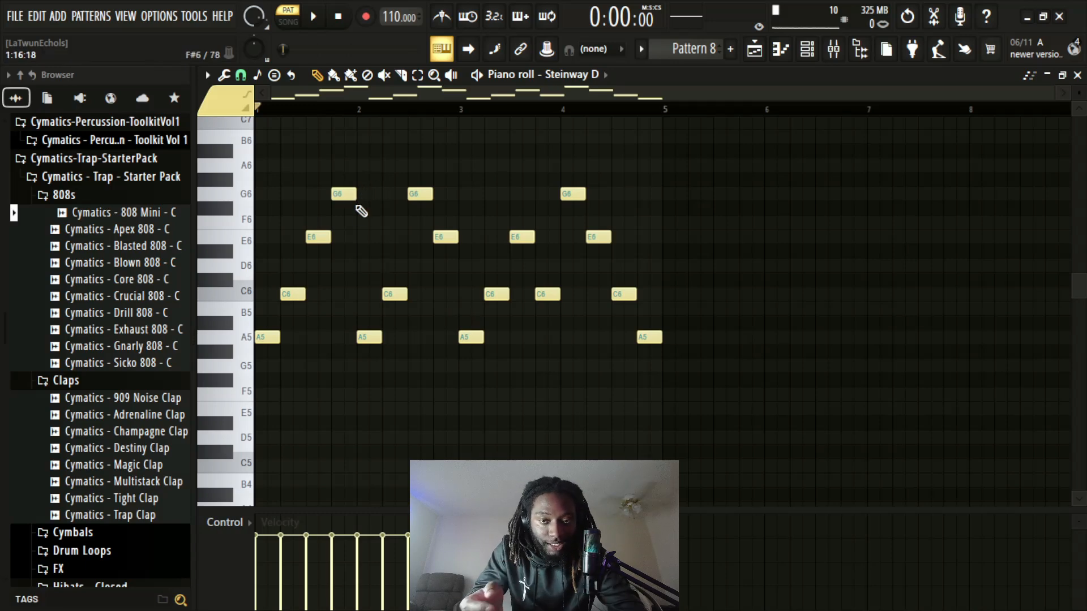
drag(277, 338, 356, 338)
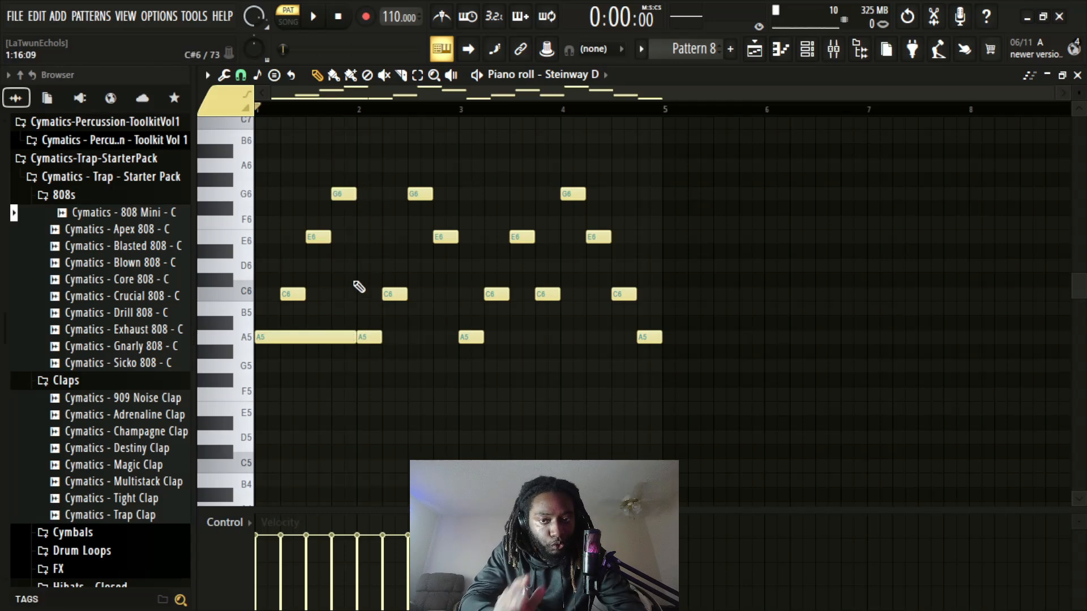
mouse_move(305, 293)
mouse_down()
mouse_move(347, 292)
mouse_move(327, 293)
mouse_up()
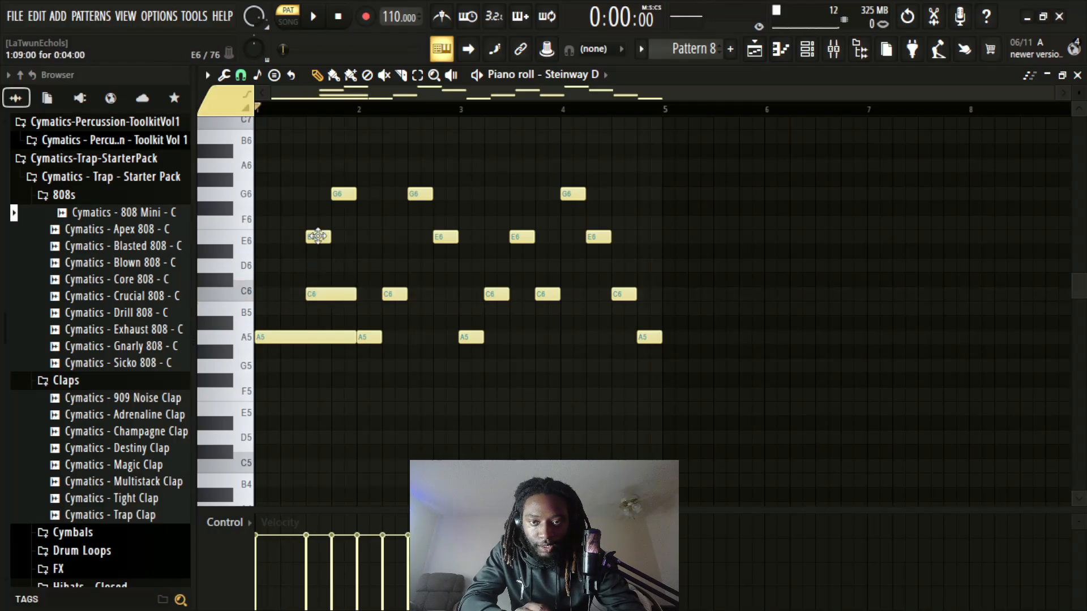
drag(317, 237, 342, 239)
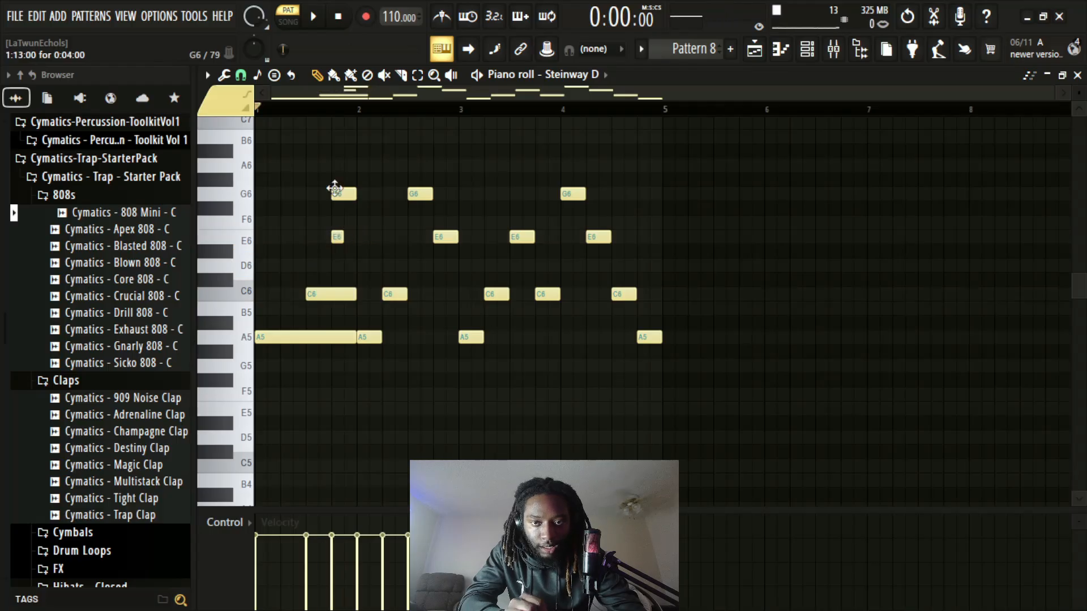
drag(335, 188, 357, 194)
key(space)
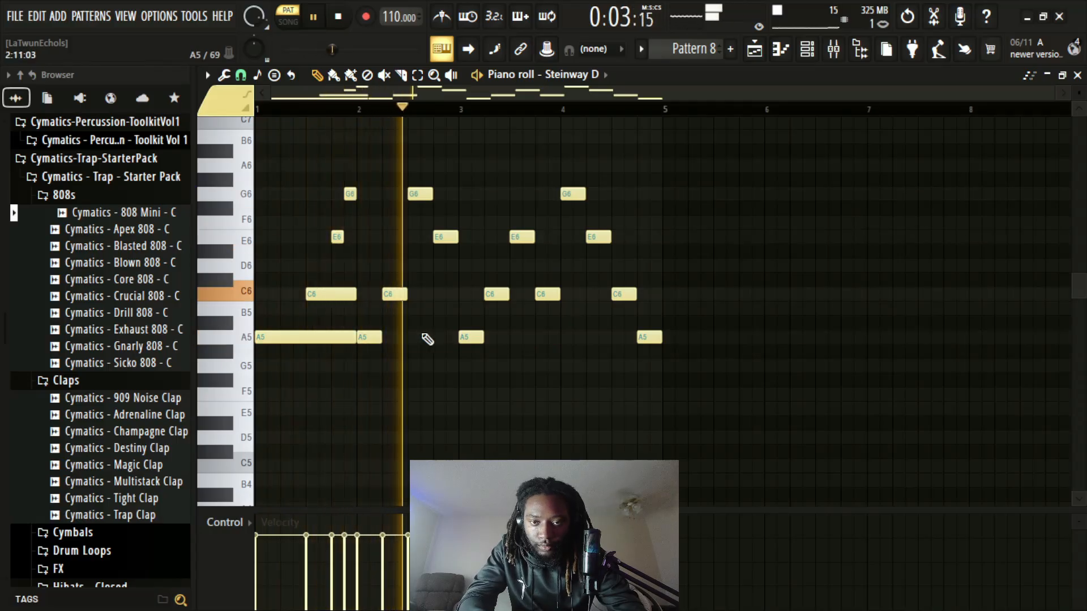
key(space)
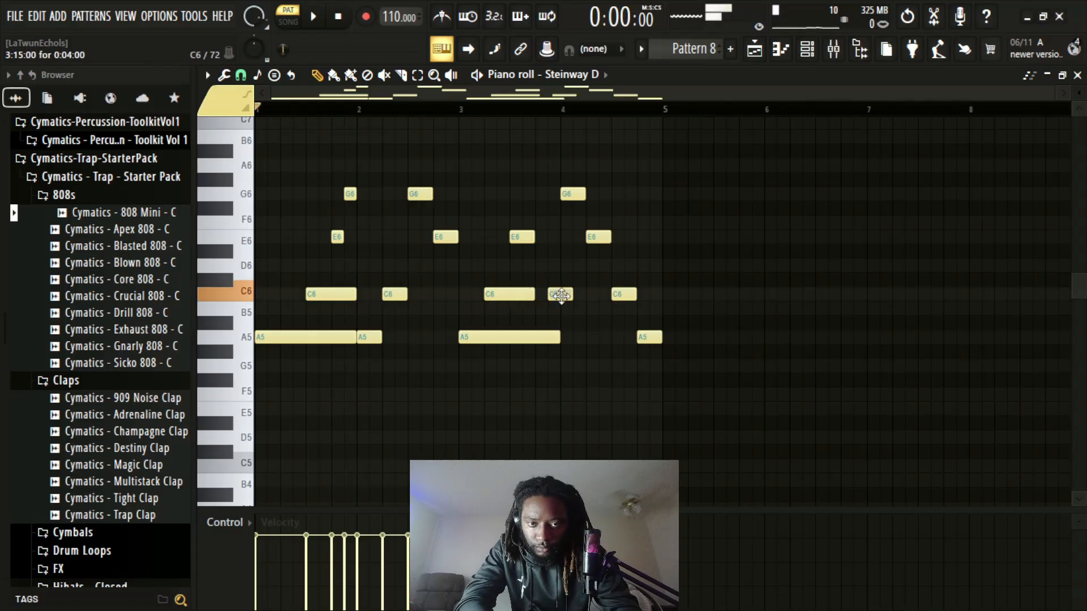
- Re-time bar 3 with a full-bar A5, one-beat C6 on beat 3, E6 on beat 4 and a half-beat C6 ending the bar
drag(571, 294, 561, 292)
click(514, 292)
click(523, 298)
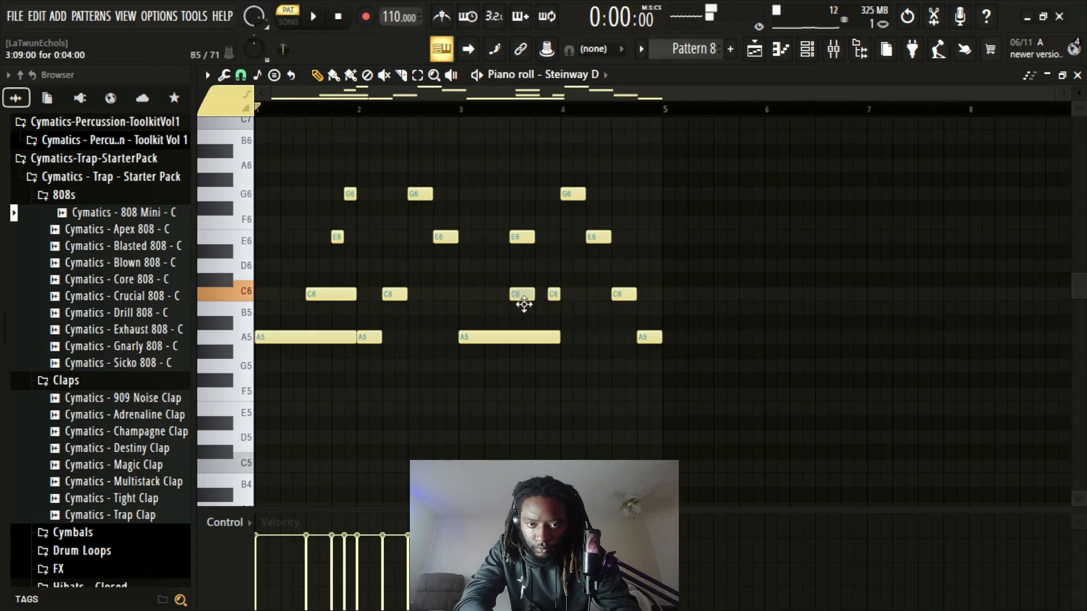
drag(516, 237, 541, 237)
key(space)
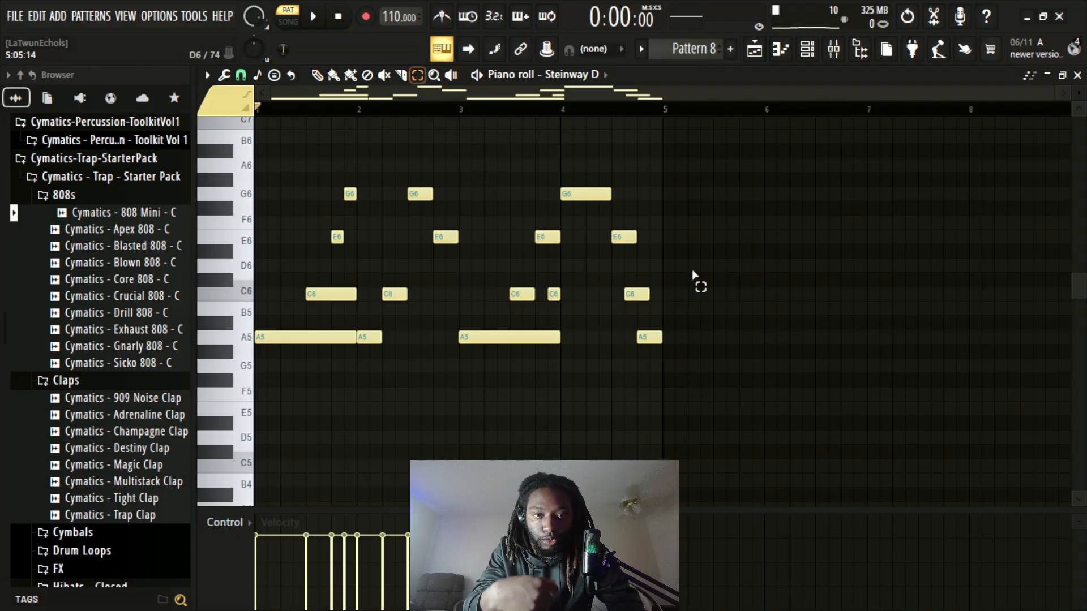
drag(690, 338, 284, 352)
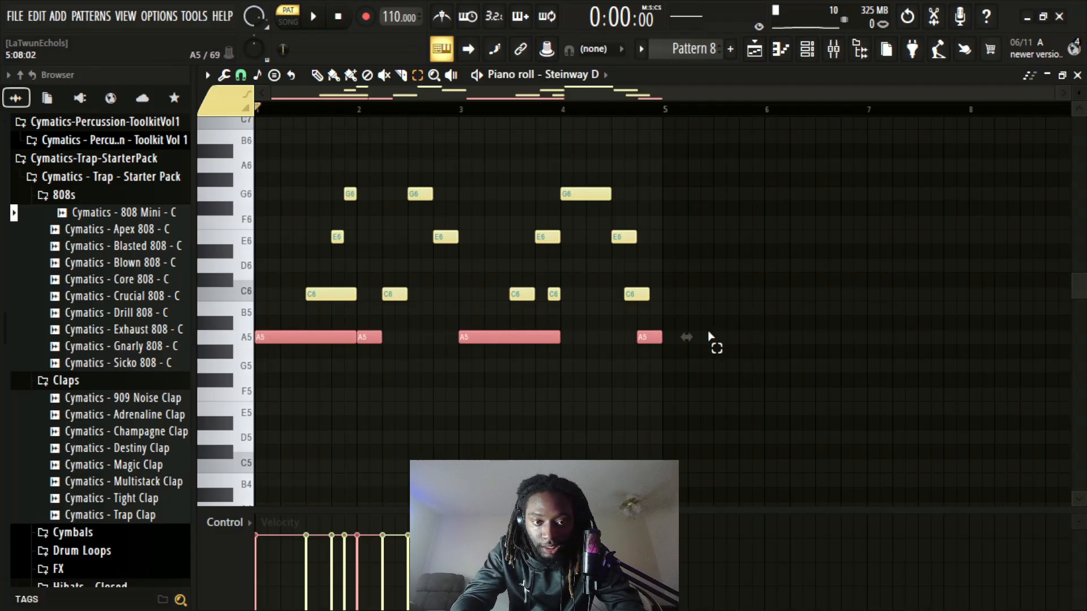
click(417, 79)
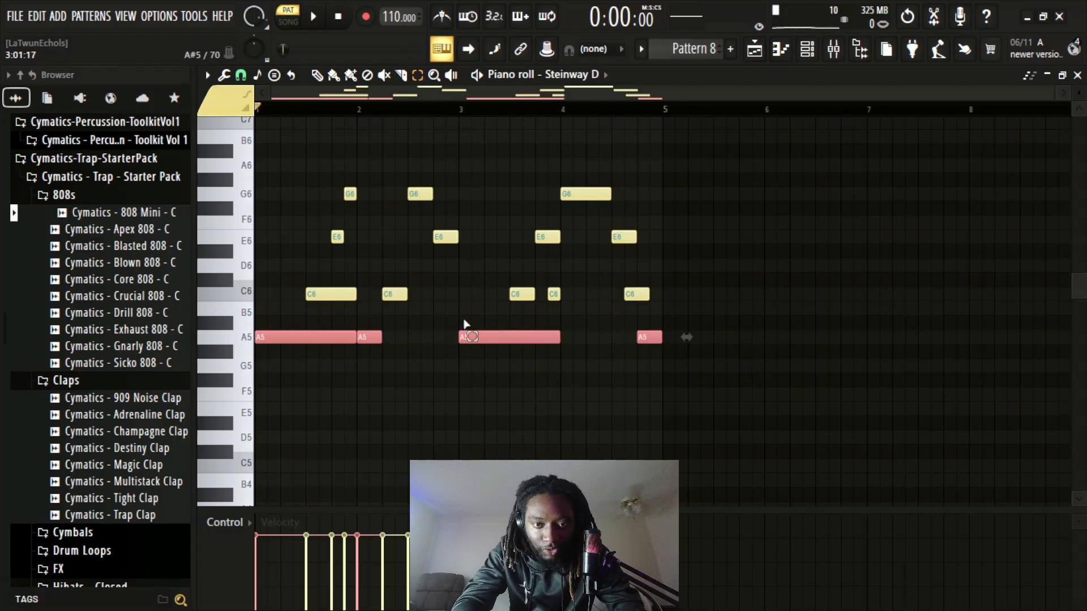
click(487, 396)
click(342, 295)
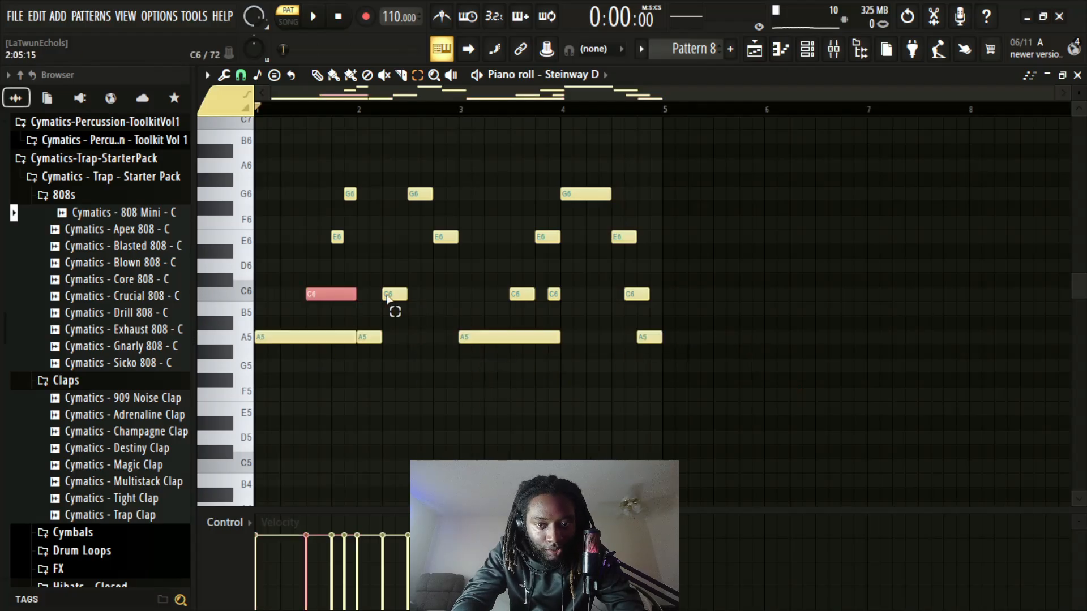
click(388, 296)
click(421, 194)
click(547, 237)
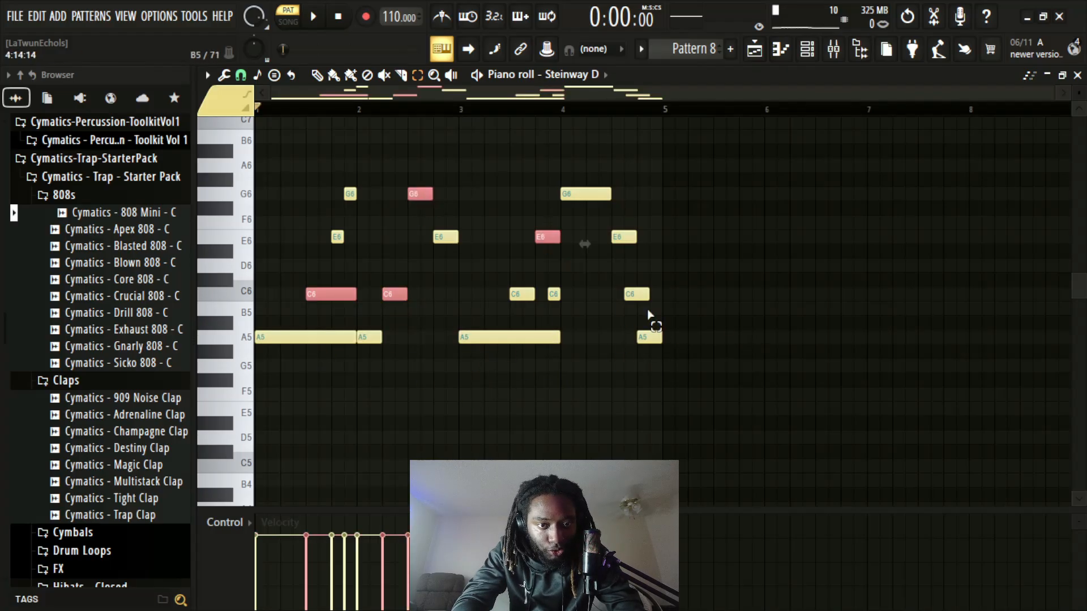
click(636, 295)
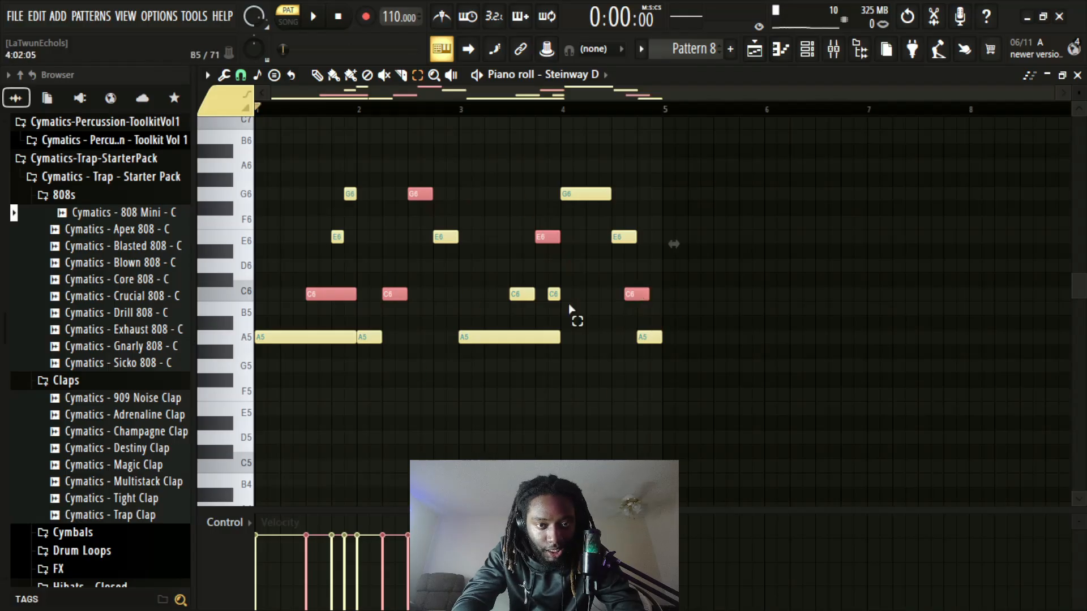
click(525, 430)
- Select every A5 note across the four bars, lower them one octave to A4, and play the pattern
drag(289, 354, 702, 347)
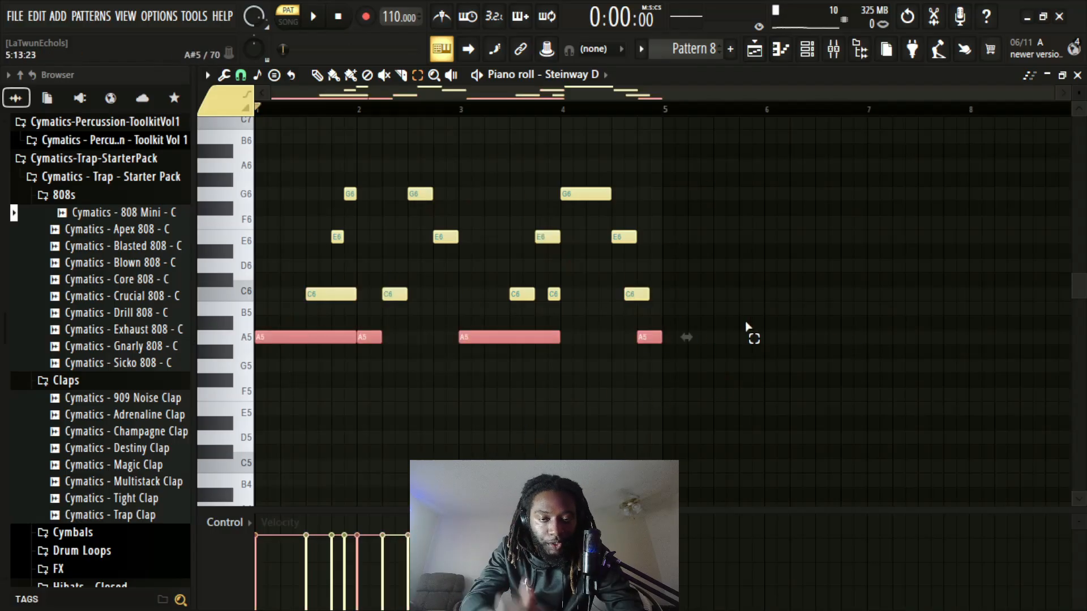
key(ctrl+Down)
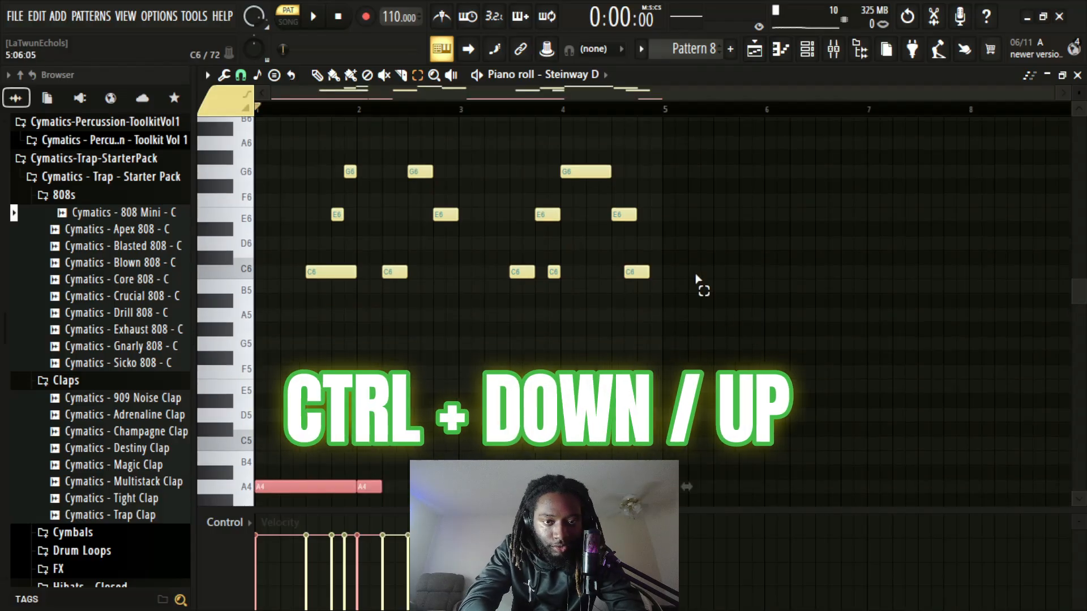
key(ctrl+d)
scroll(721, 278, down, 2)
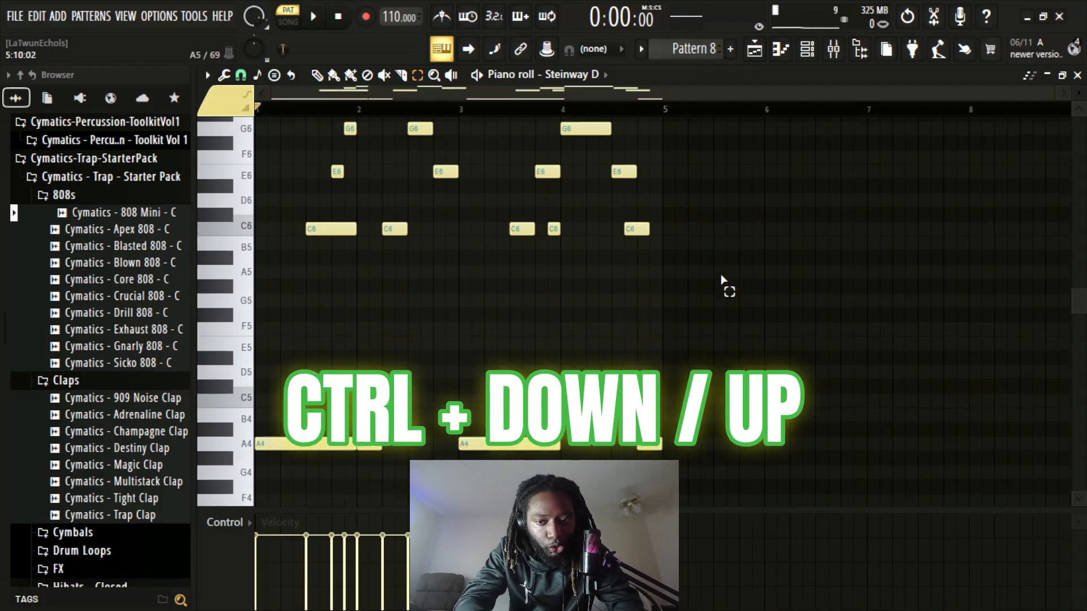
key(space)
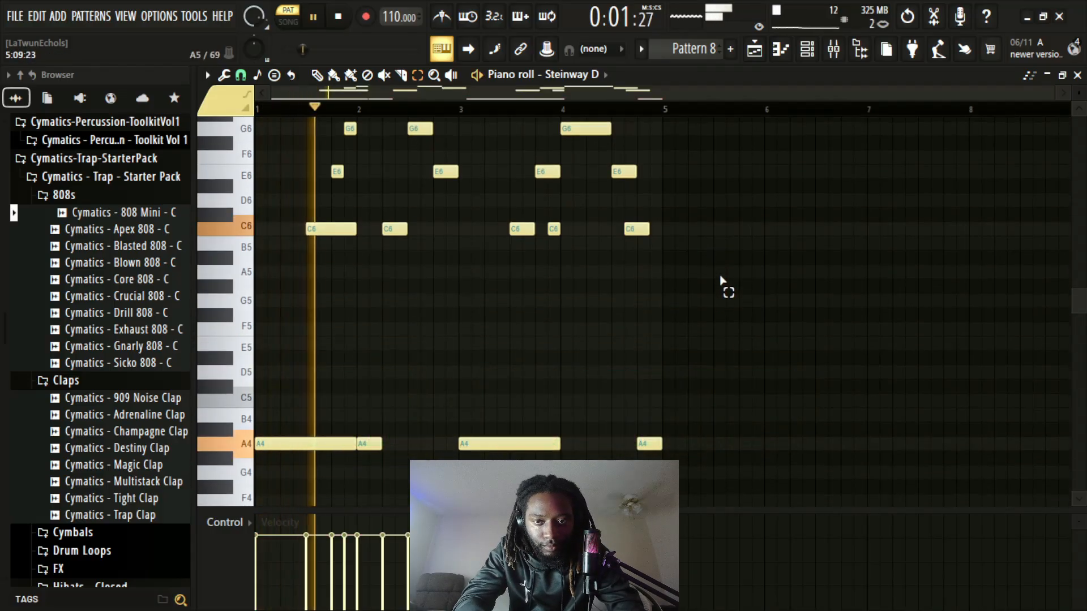
scroll(722, 278, up, 3)
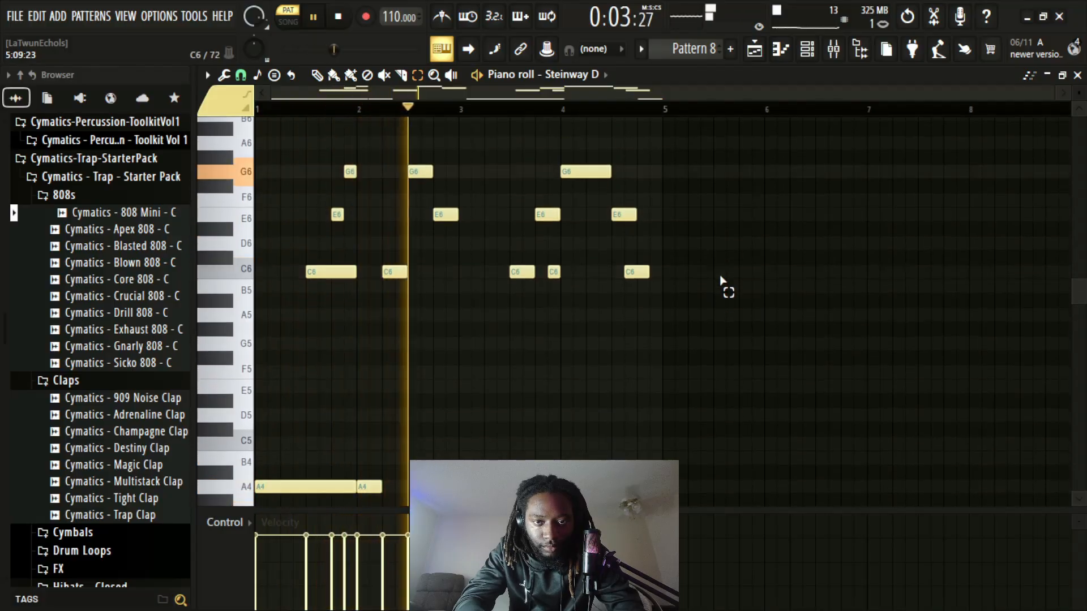
scroll(721, 279, down, 3)
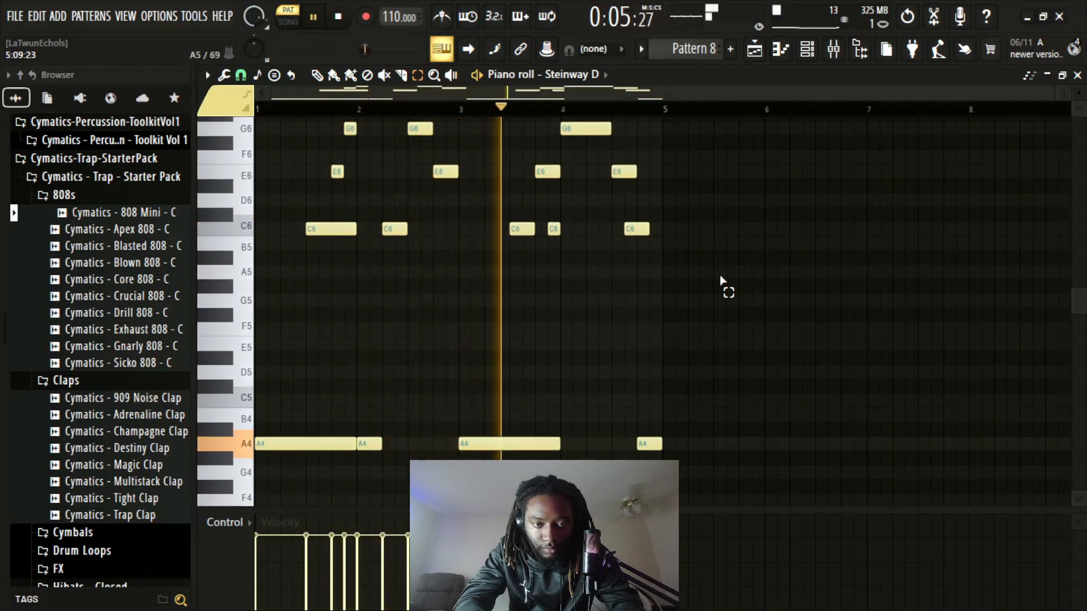
scroll(721, 281, up, 2)
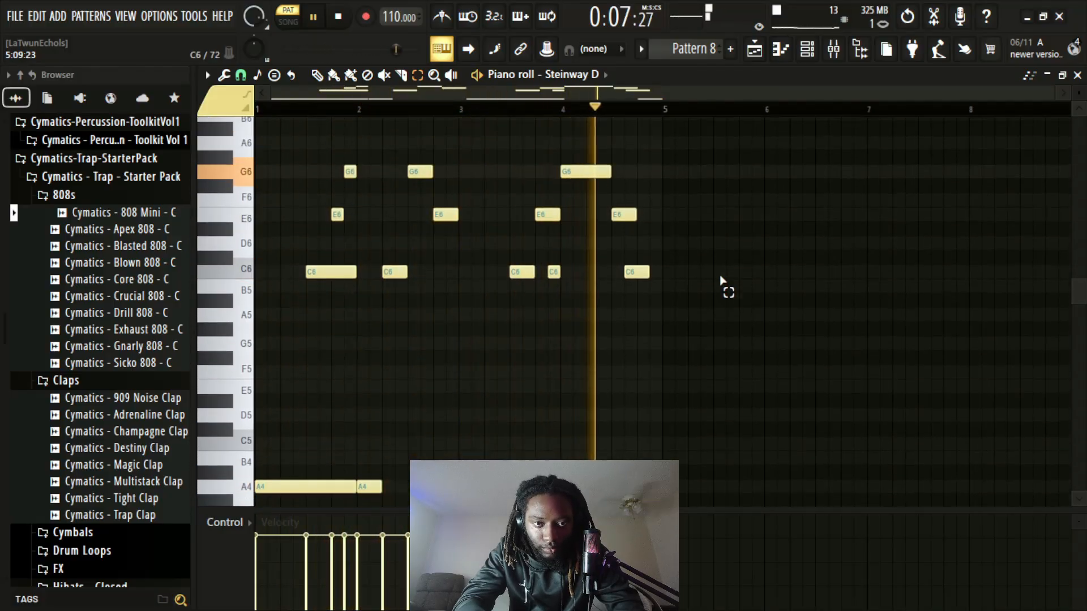
key(space)
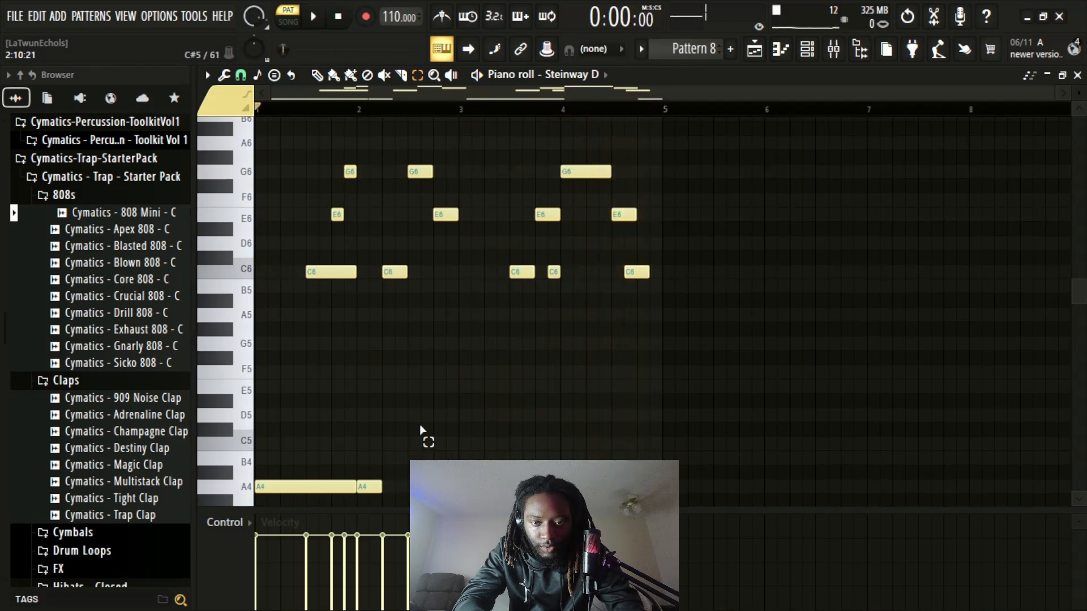
- Raise the short A4 notes at the start of bar 2 and end of bar 4 one octave to A5, and play the pattern
scroll(426, 436, down, 2)
drag(415, 350, 387, 431)
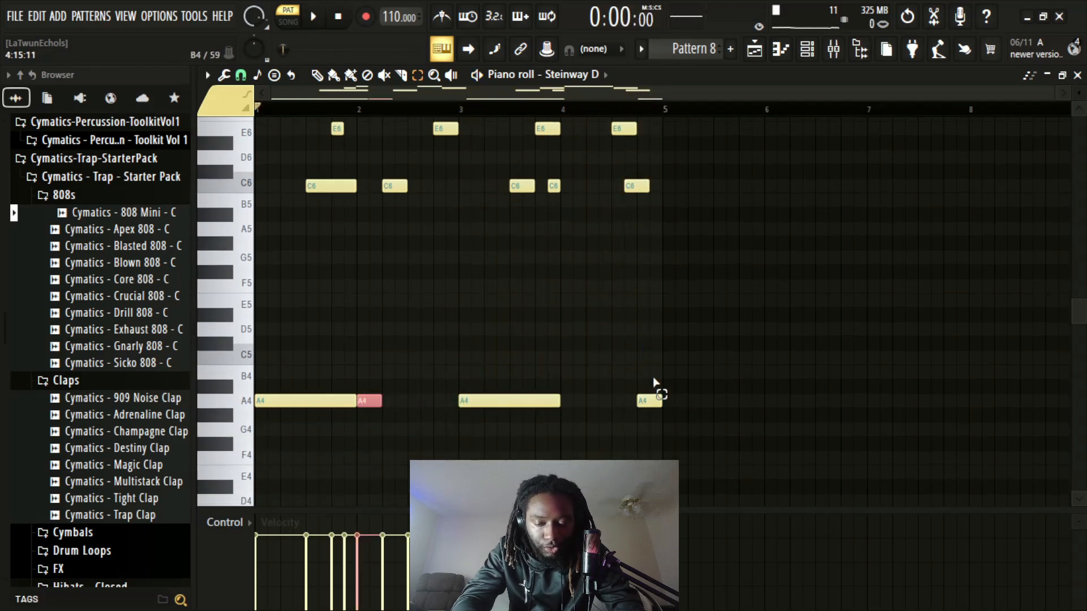
drag(656, 374, 649, 420)
key(shift+Up)
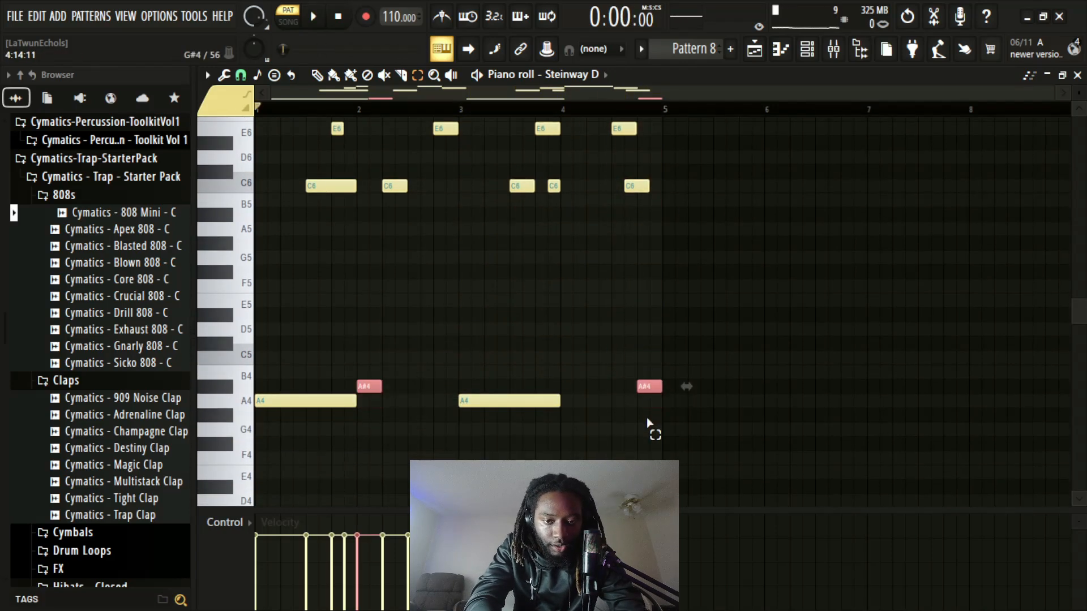
key(shift+Down)
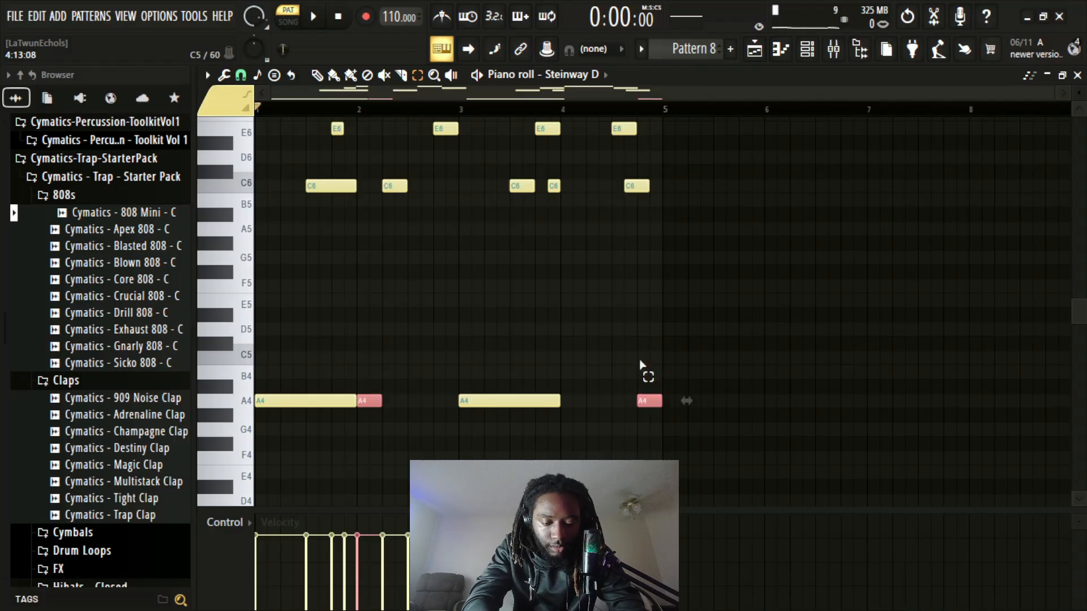
key(ctrl+Up)
key(ctrl+d)
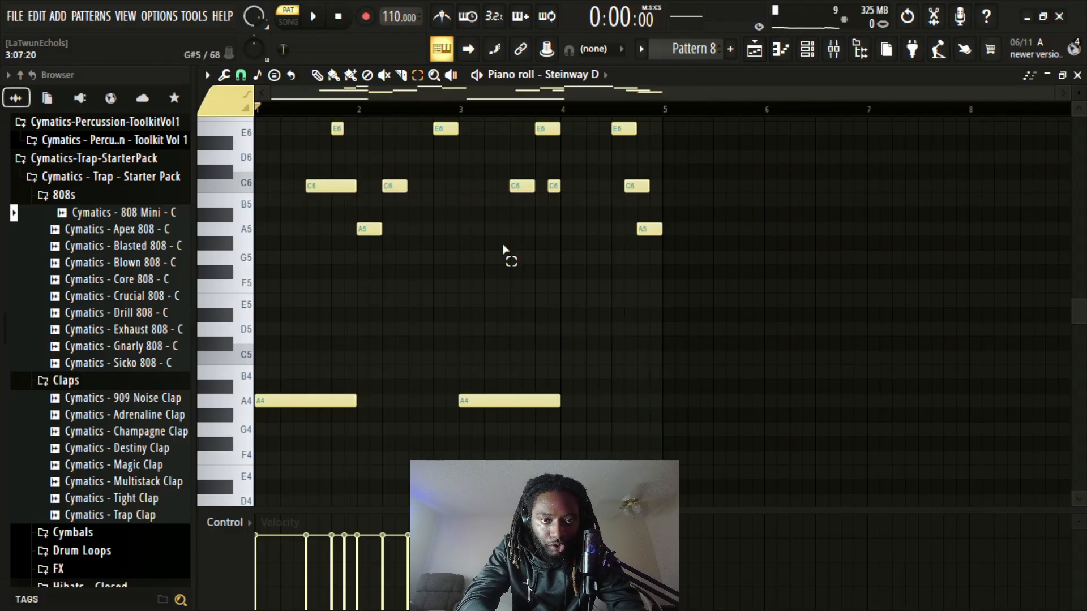
scroll(584, 281, up, 5)
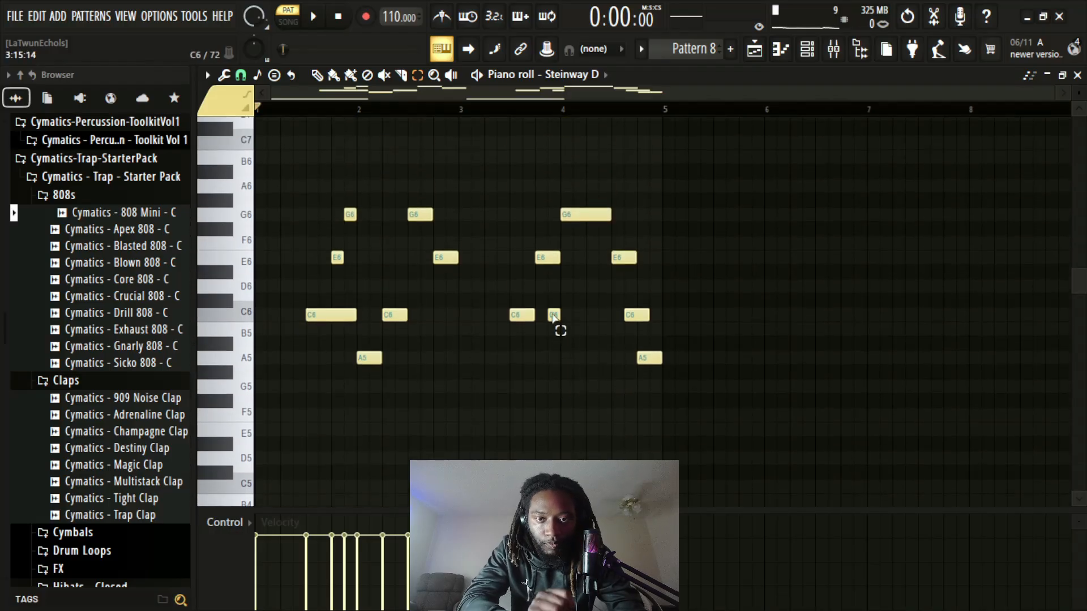
scroll(552, 384, down, 3)
key(space)
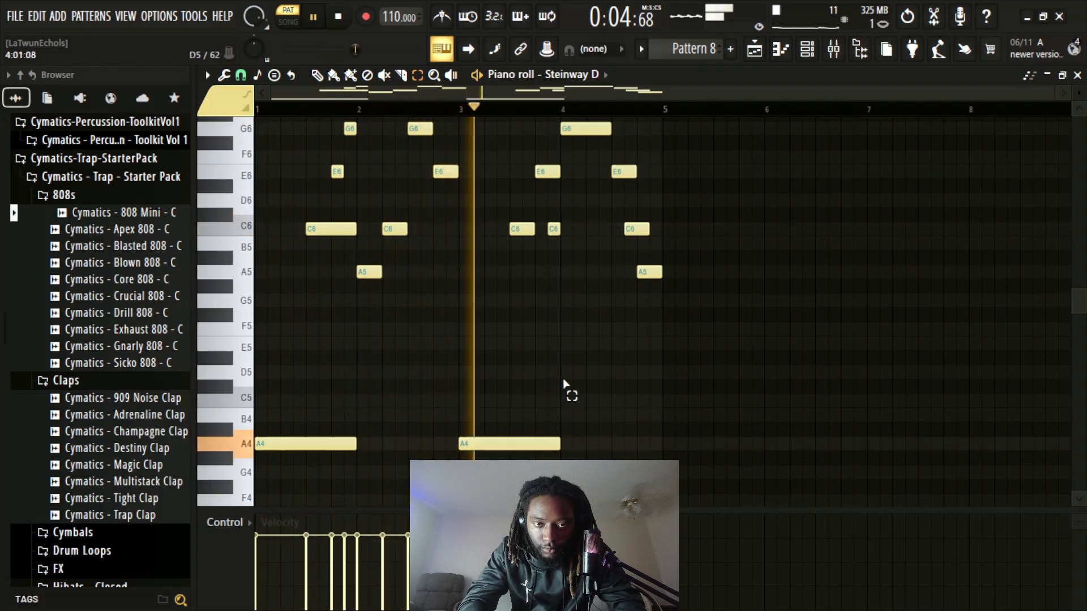
scroll(634, 365, up, 2)
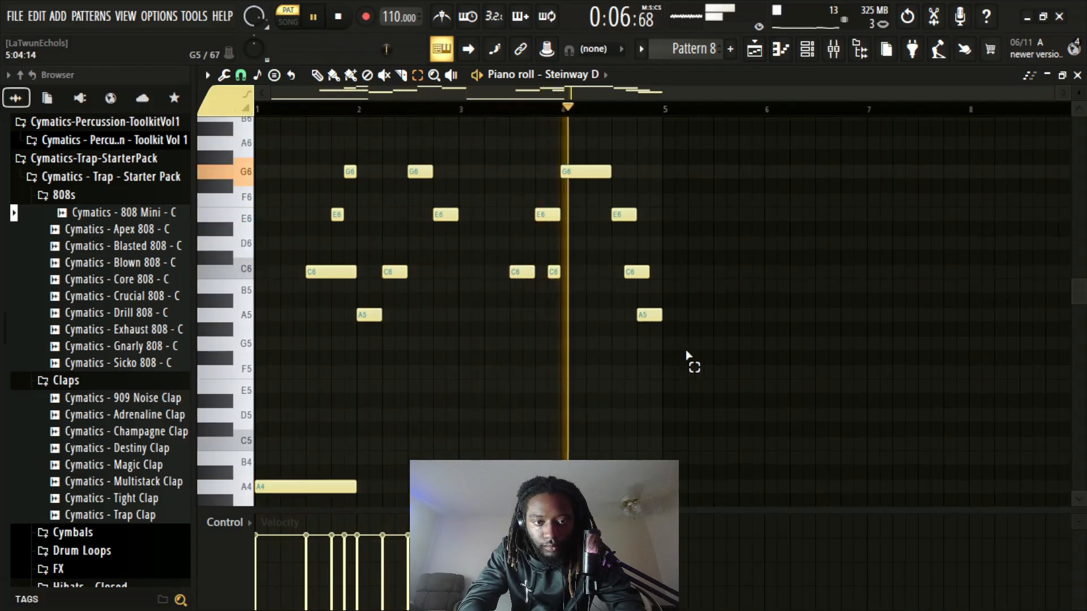
scroll(702, 360, up, 2)
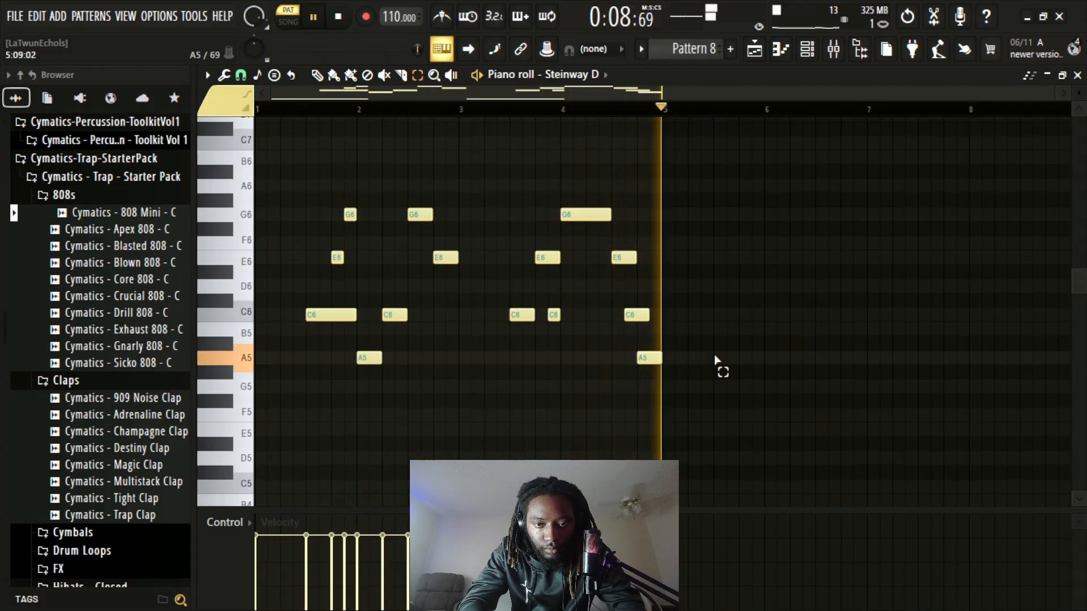
- Stop playback and raise the two-beat G6 at the start of bar 4 one octave to G7
scroll(709, 365, down, 2)
key(space)
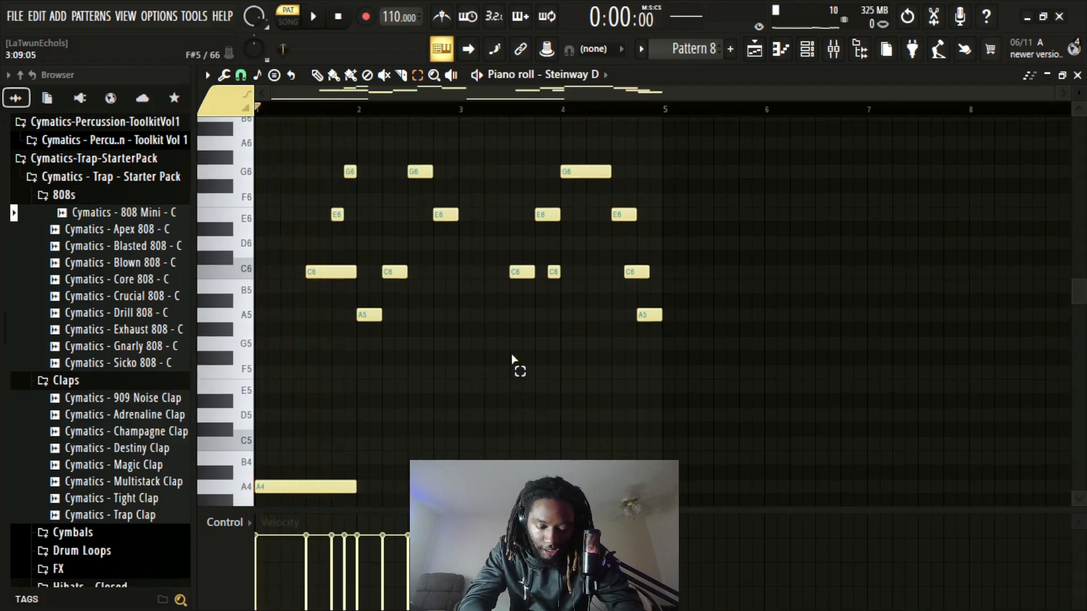
scroll(478, 350, up, 1)
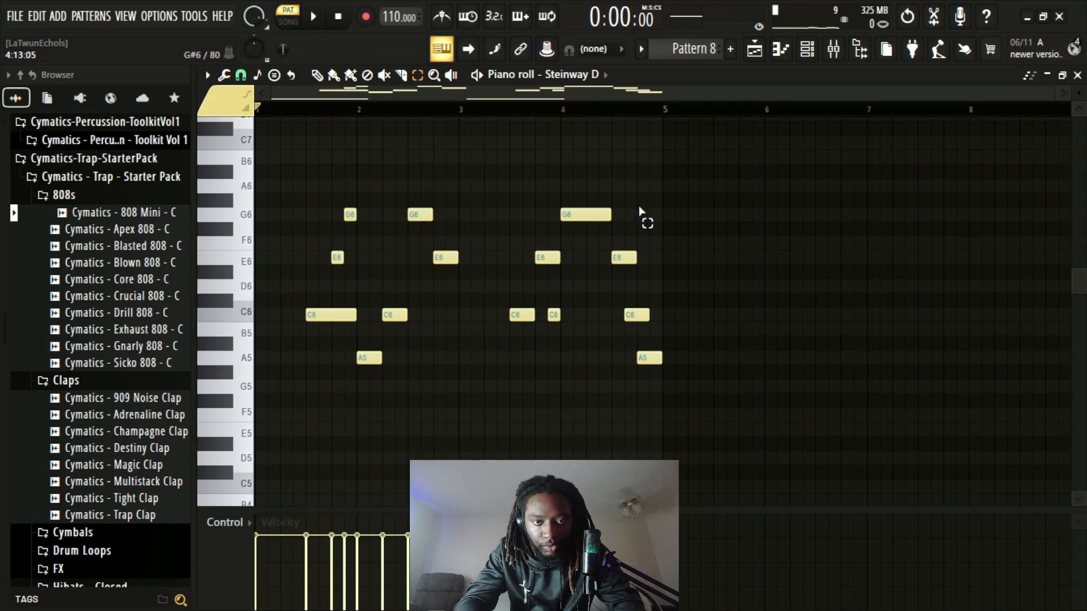
drag(542, 214, 634, 229)
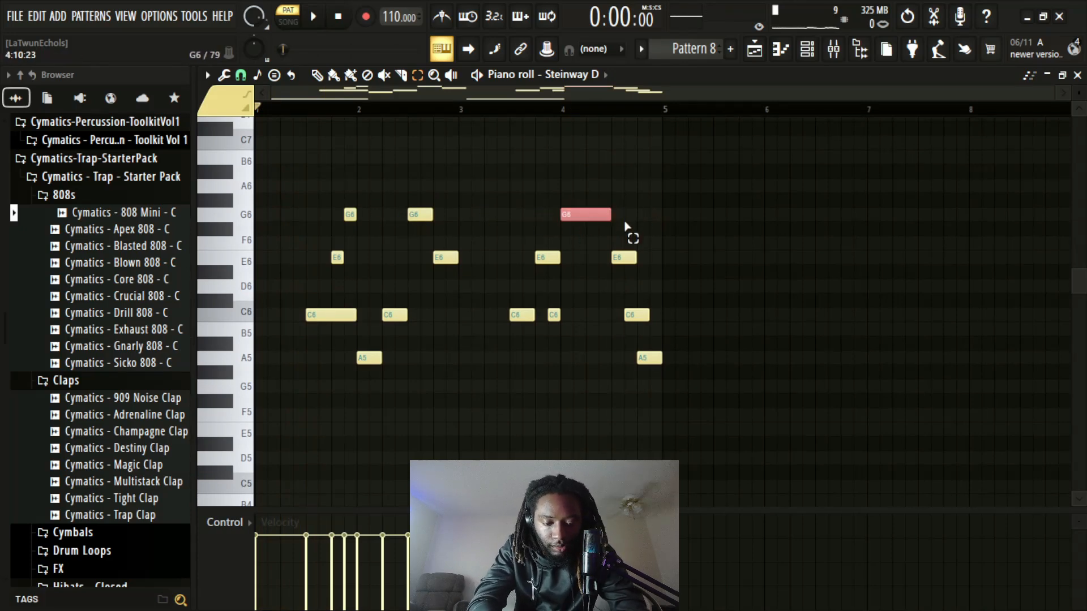
key(ctrl+Up)
scroll(624, 222, up, 2)
click(497, 300)
- Raise the G6 and E6 in the second half of bar 2 one octave to G7 and E7, and play the pattern
scroll(490, 314, down, 1)
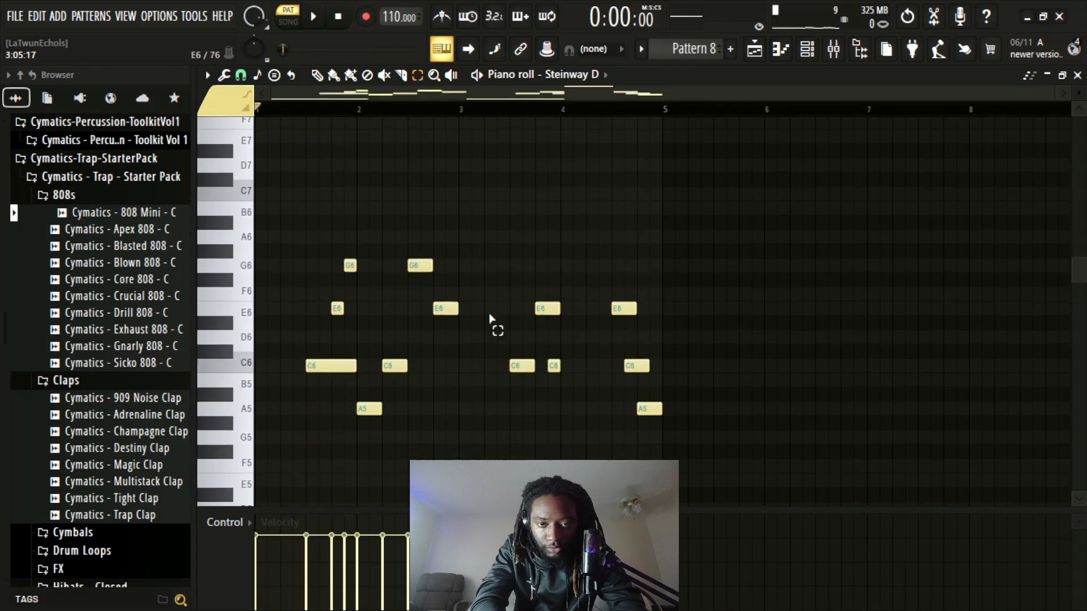
drag(399, 231, 471, 354)
scroll(470, 351, up, 1)
key(ctrl+Up)
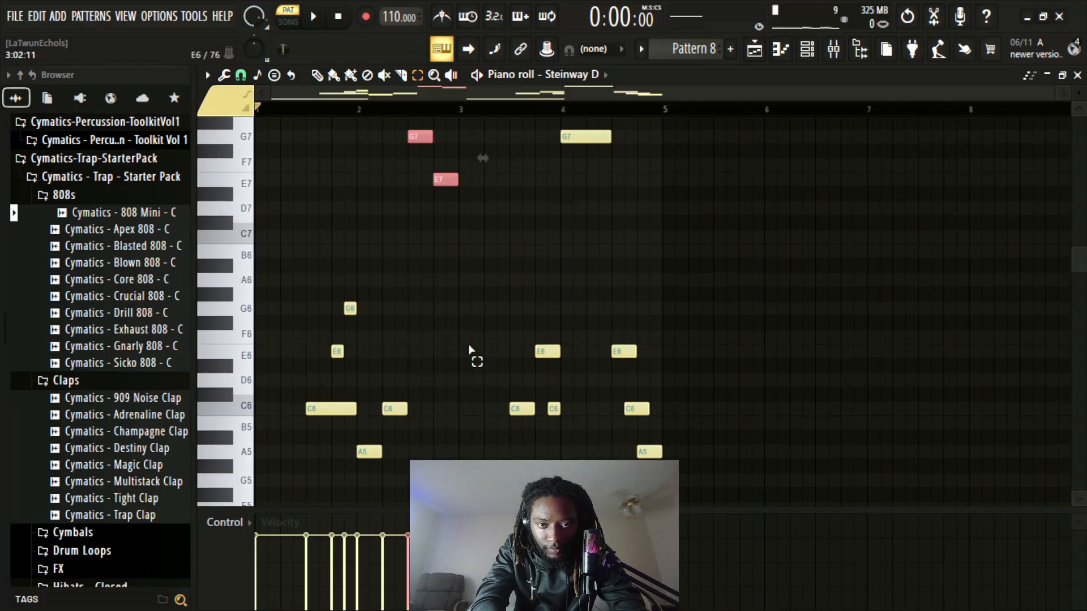
click(469, 351)
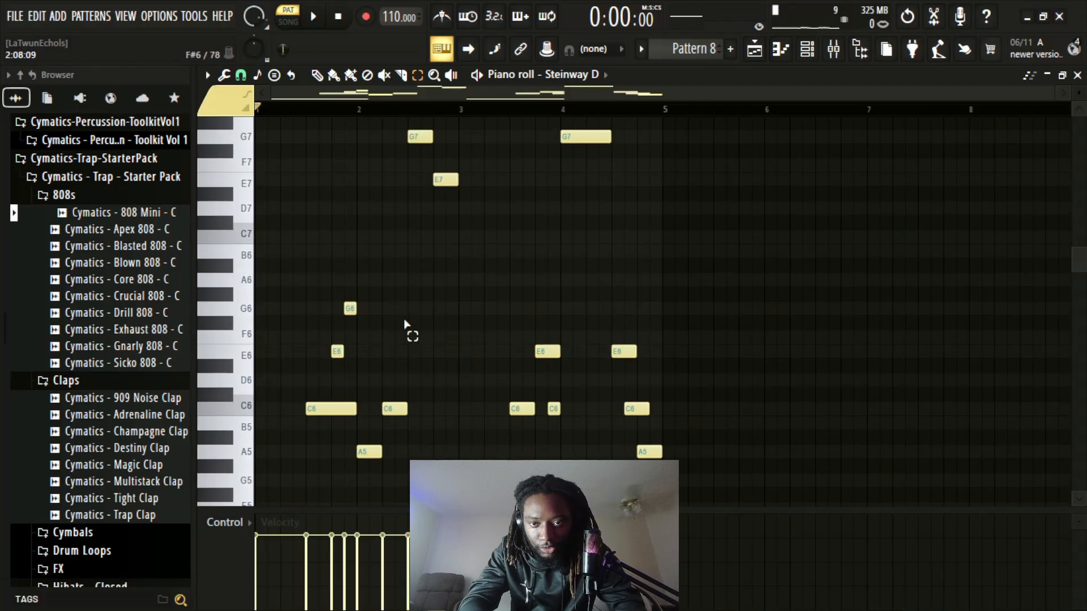
scroll(454, 318, down, 2)
key(space)
scroll(457, 320, down, 4)
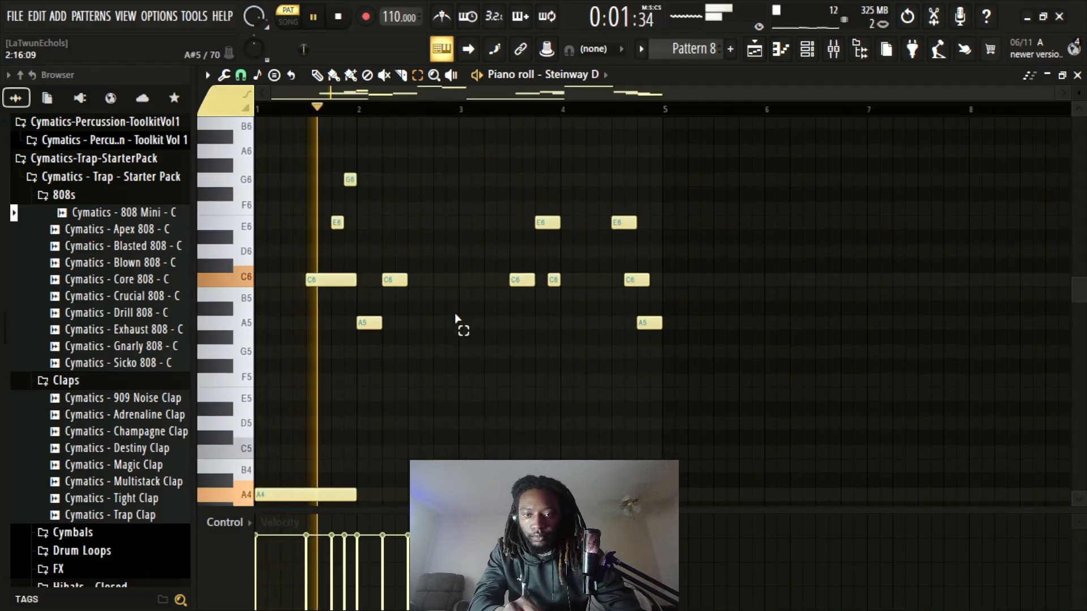
scroll(459, 320, down, 2)
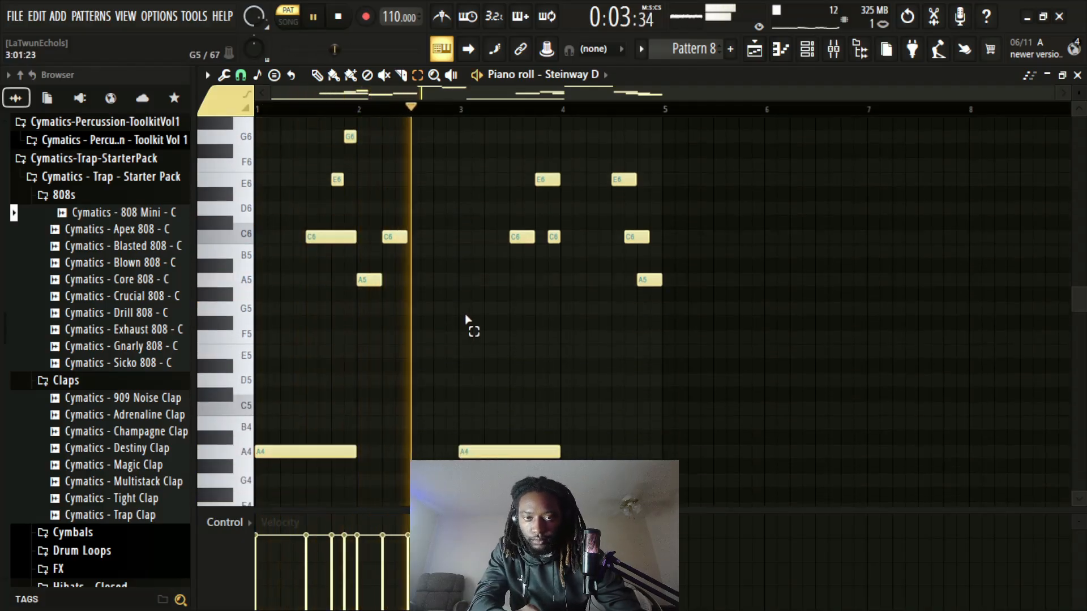
scroll(481, 328, up, 4)
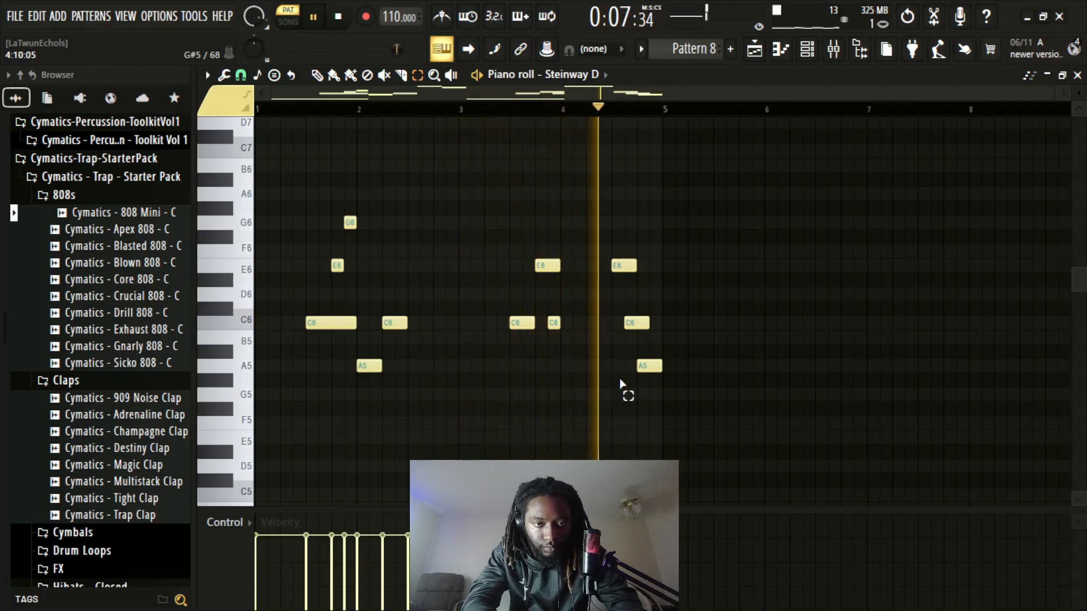
key(space)
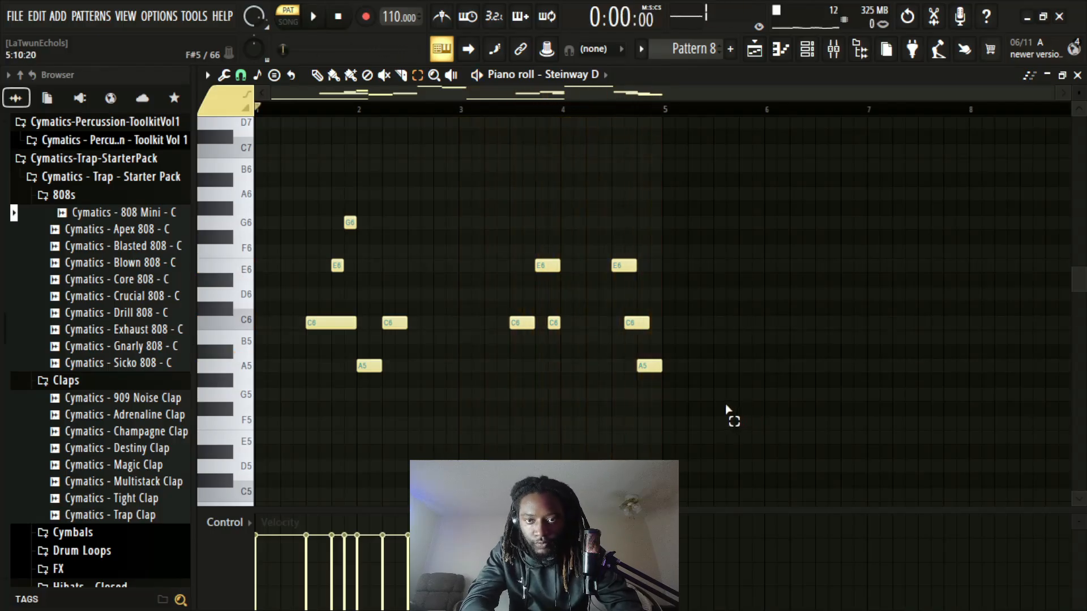
scroll(730, 413, down, 2)
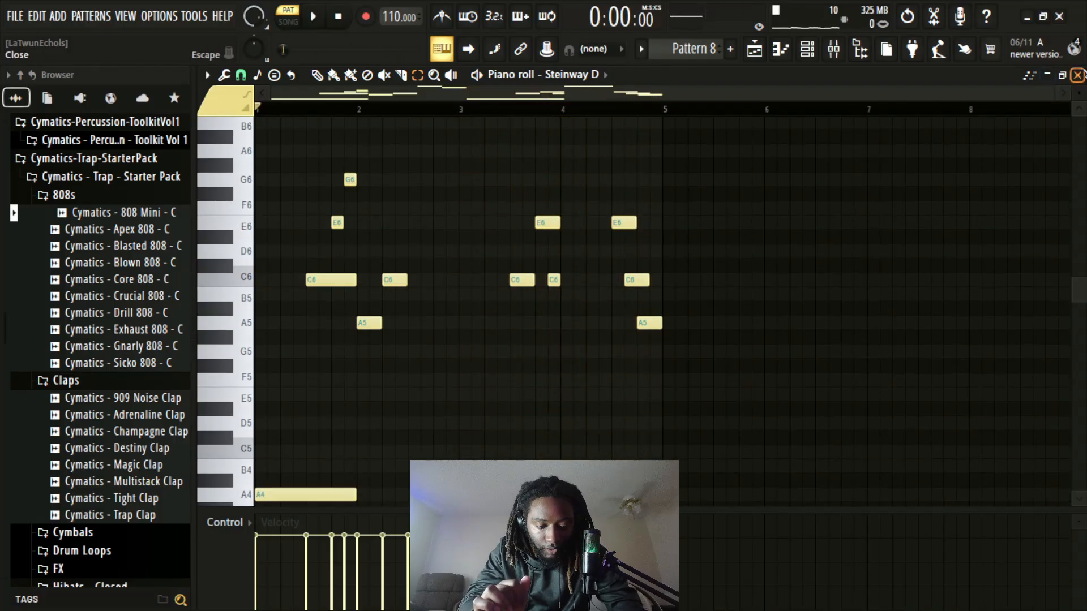
- Change the Steinway D channel's sound to the FLEX preset KEY Prepared Piano and play the pattern
click(1077, 75)
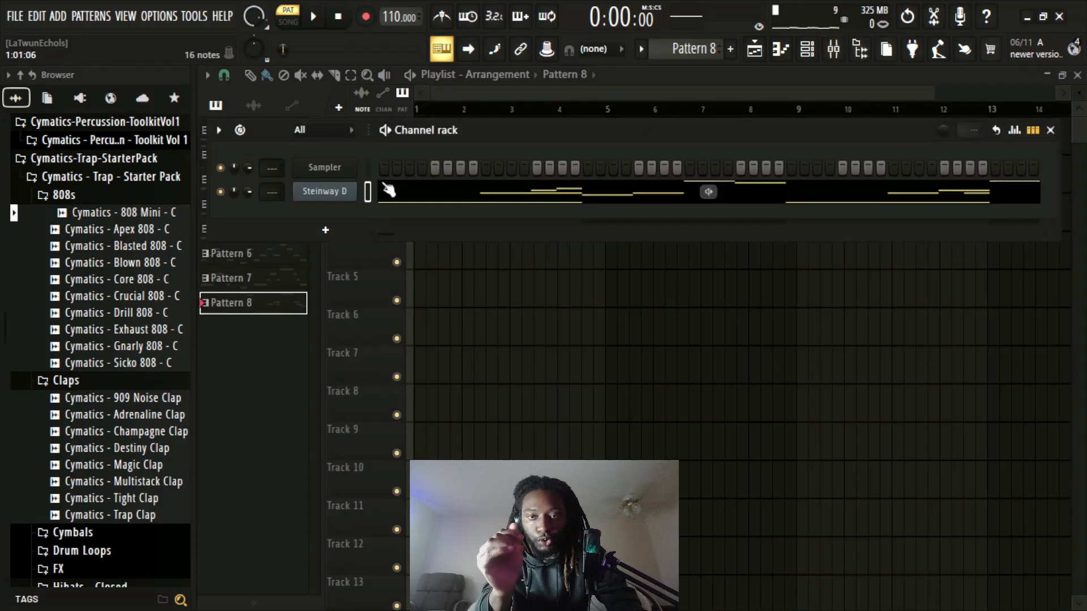
click(339, 194)
scroll(348, 290, down, 3)
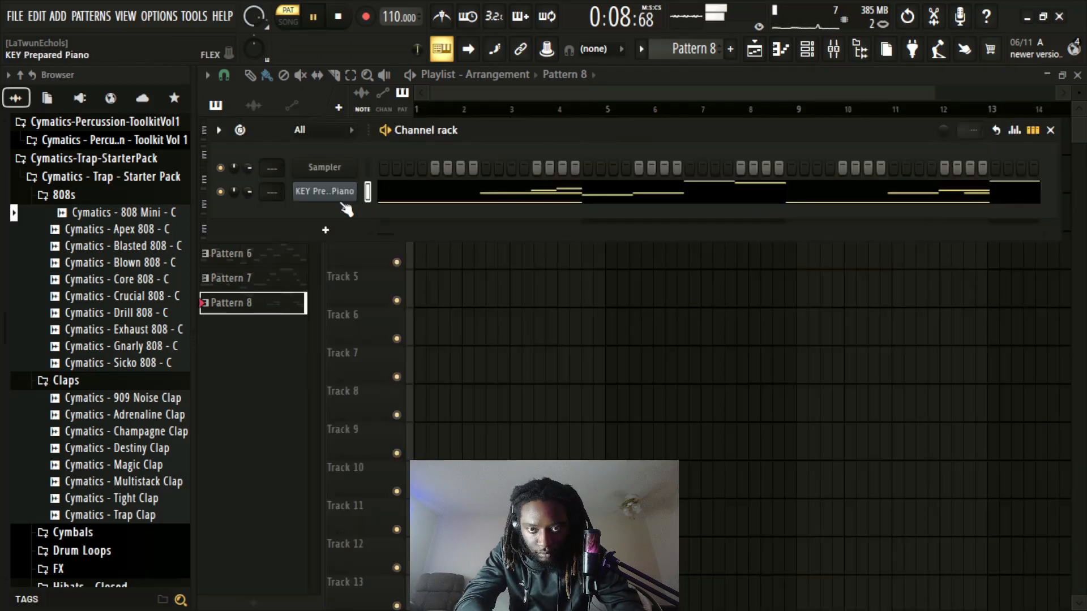
key(space)
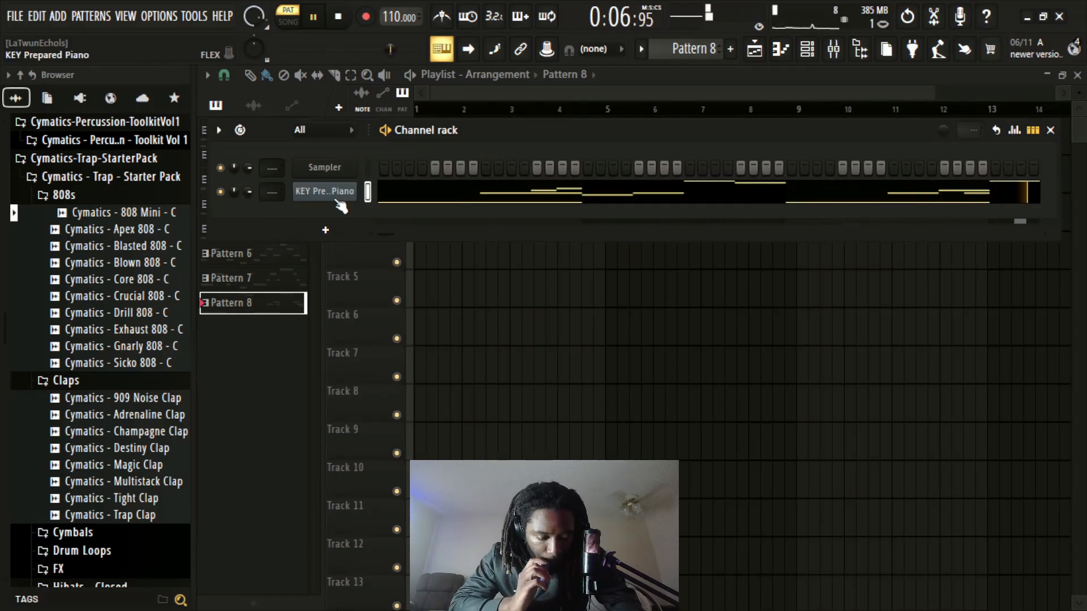
key(space)
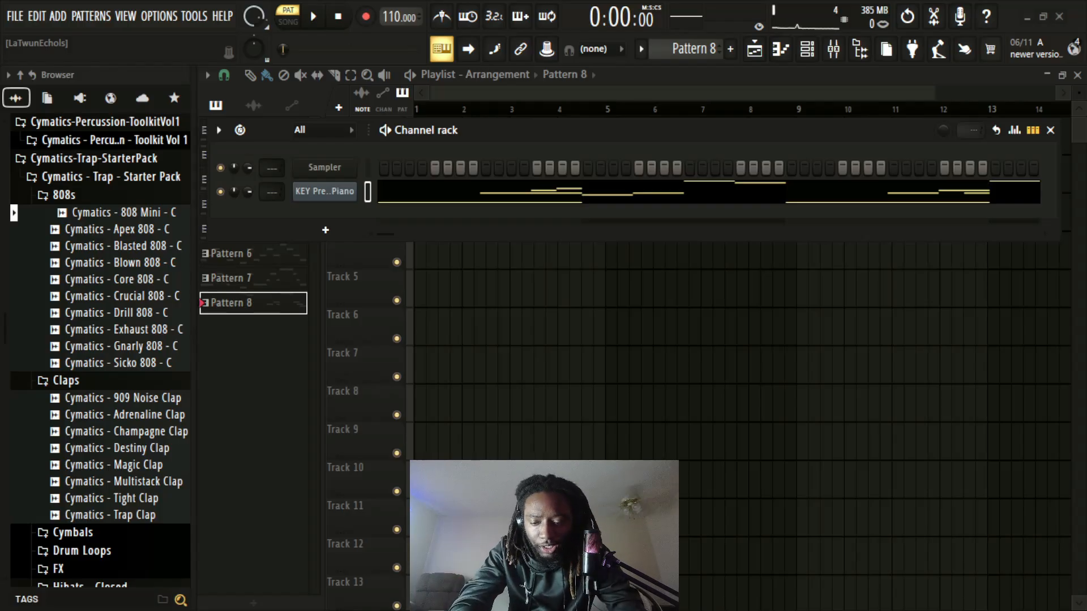
- Add a second FLEX channel with the Synpluck Plectrum preset, copy the piano melody into it and play both channels together
click(440, 199)
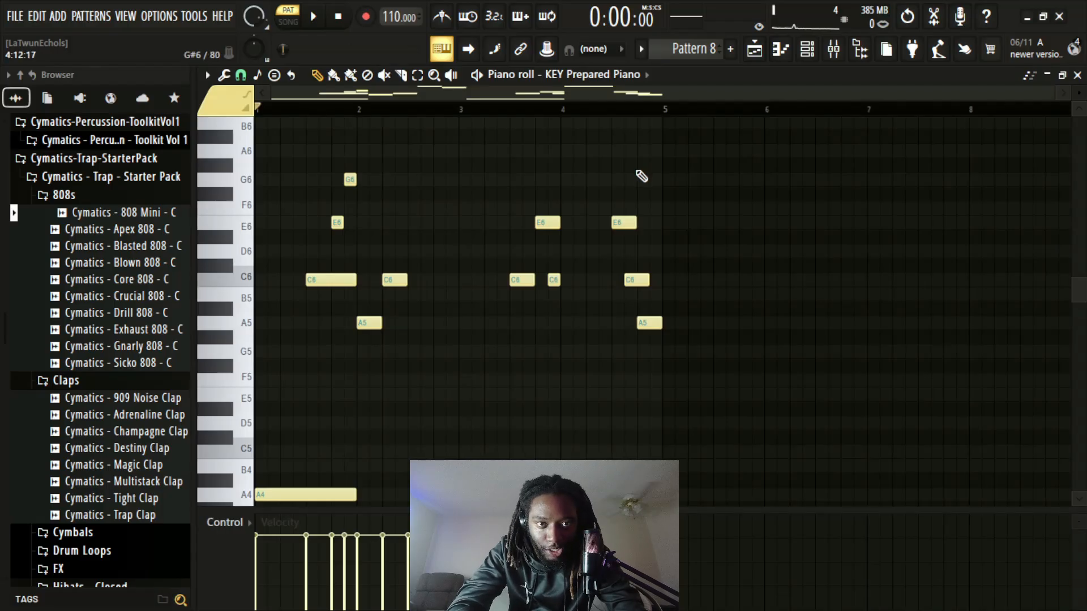
click(1077, 74)
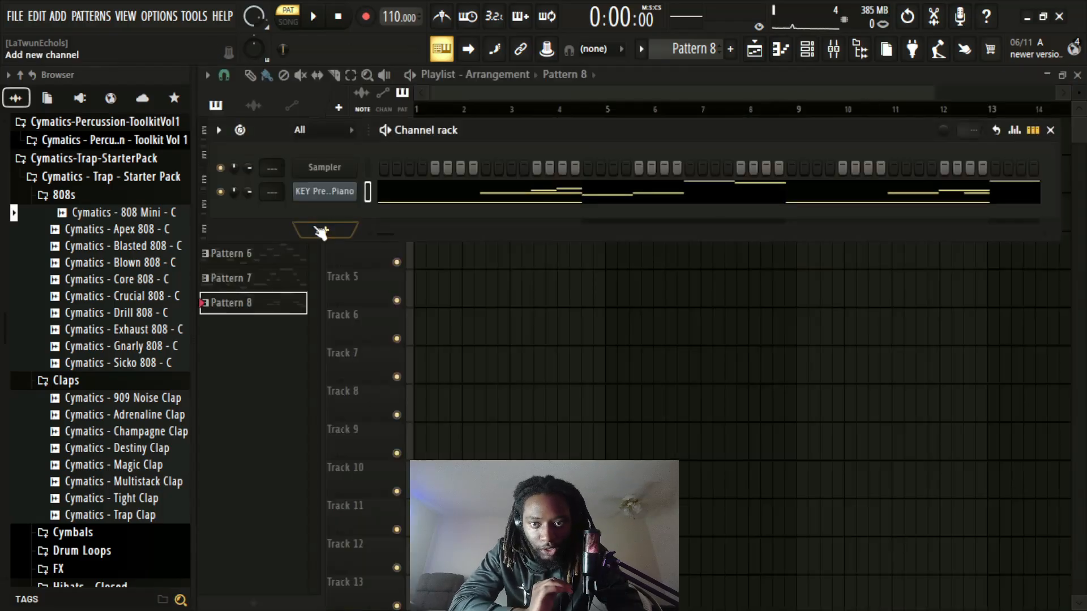
click(480, 119)
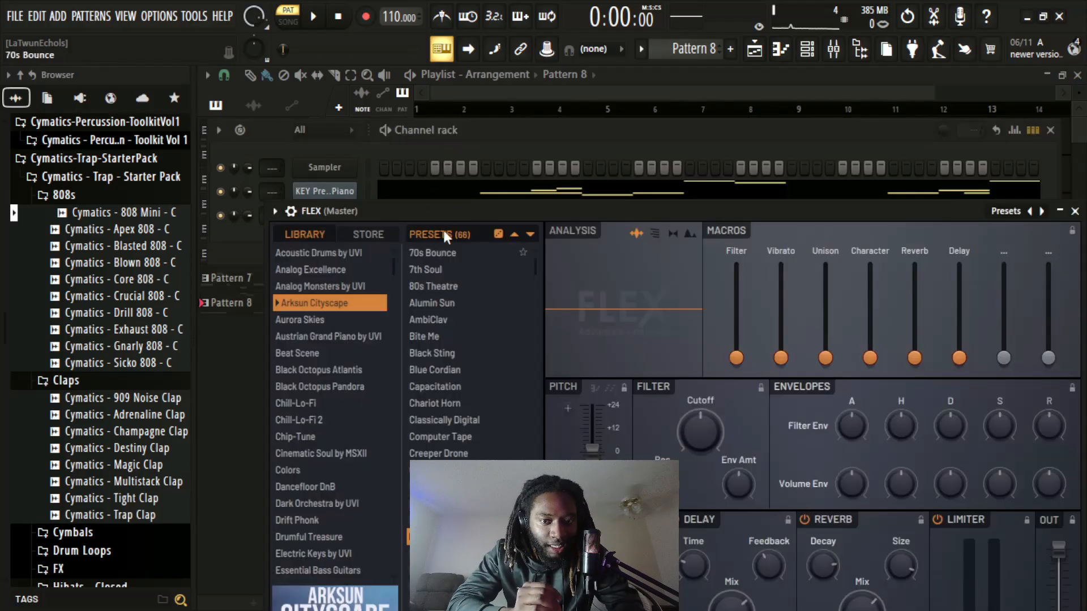
drag(453, 205, 436, 116)
scroll(317, 271, down, 4)
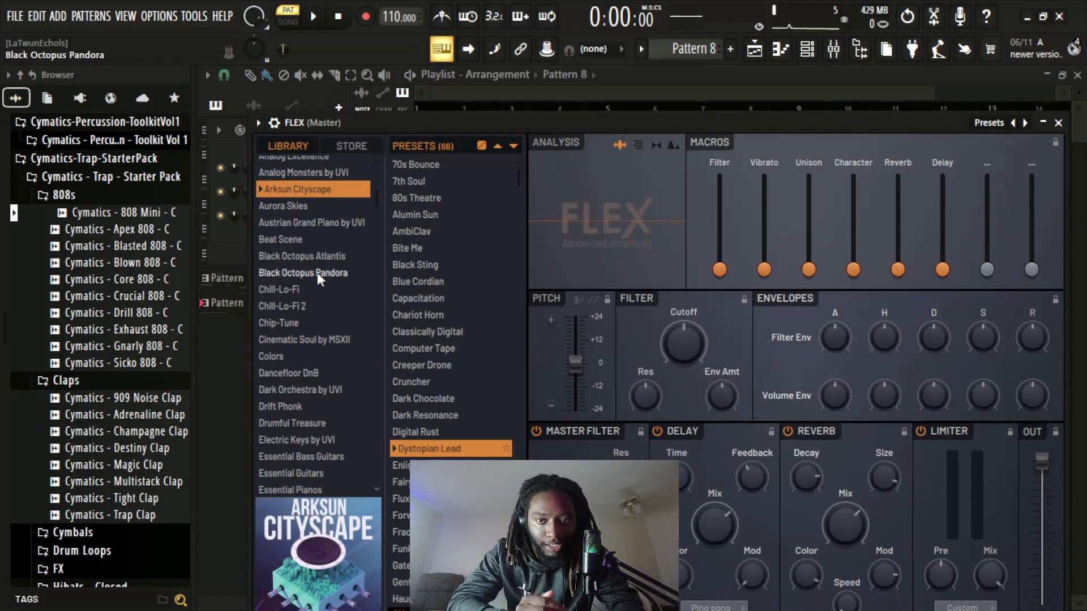
scroll(323, 274, down, 1)
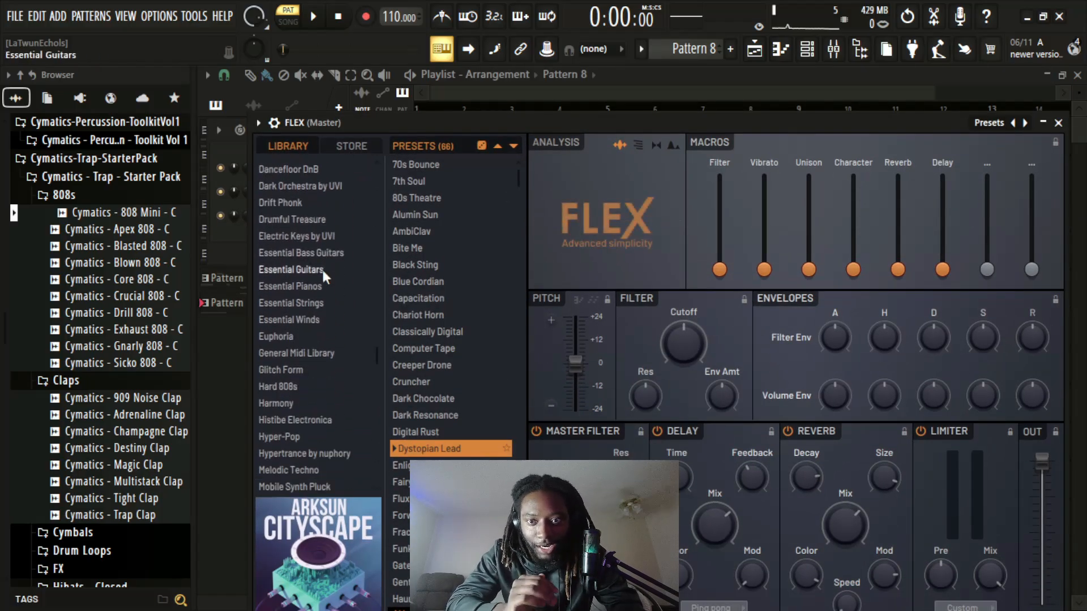
scroll(323, 243, down, 3)
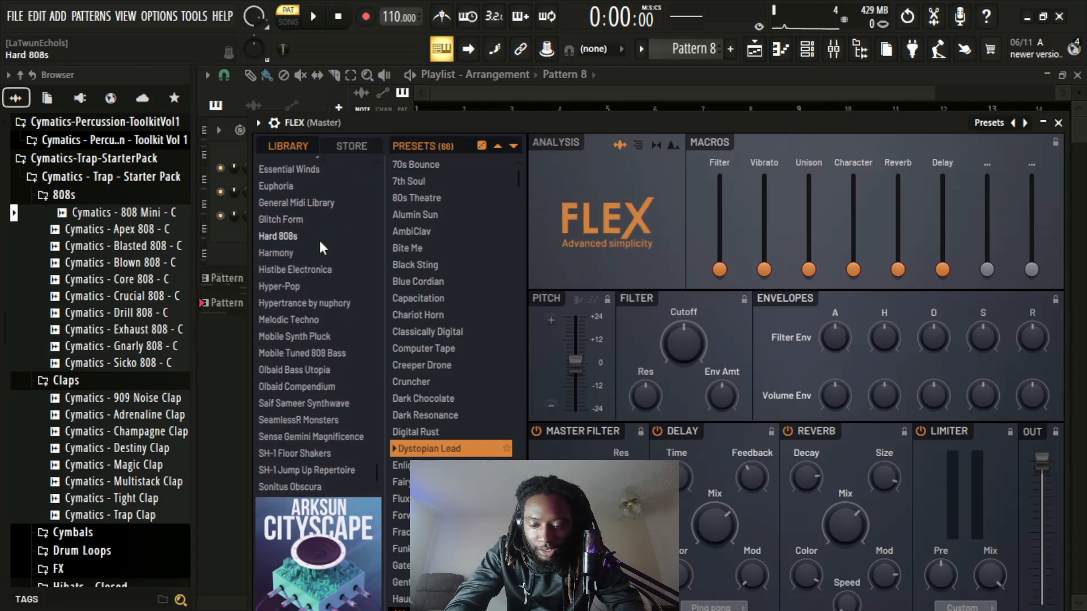
key(Escape)
key(space)
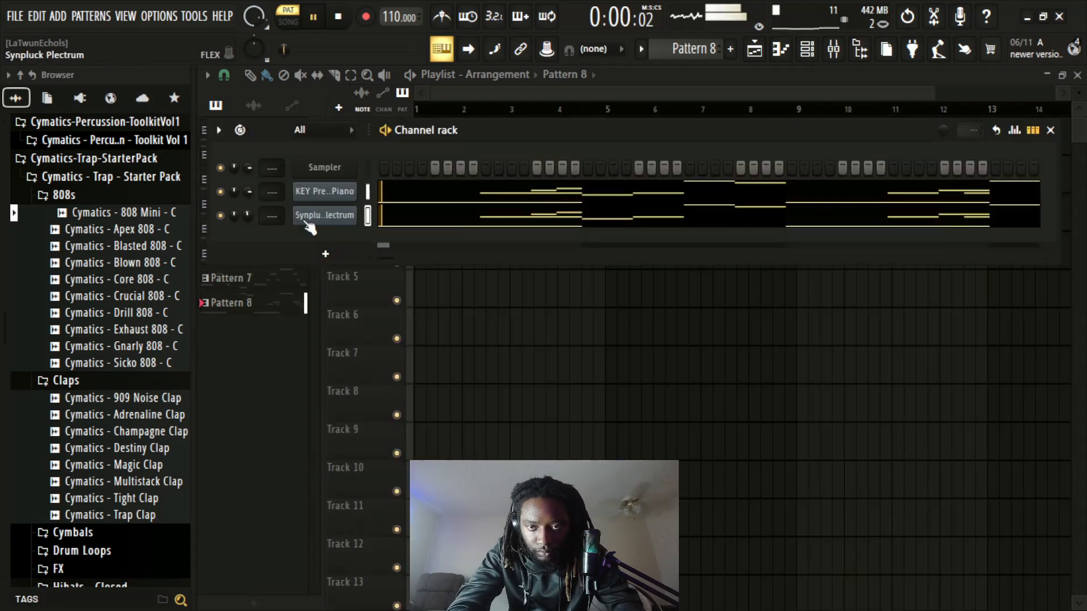
click(342, 215)
click(1061, 118)
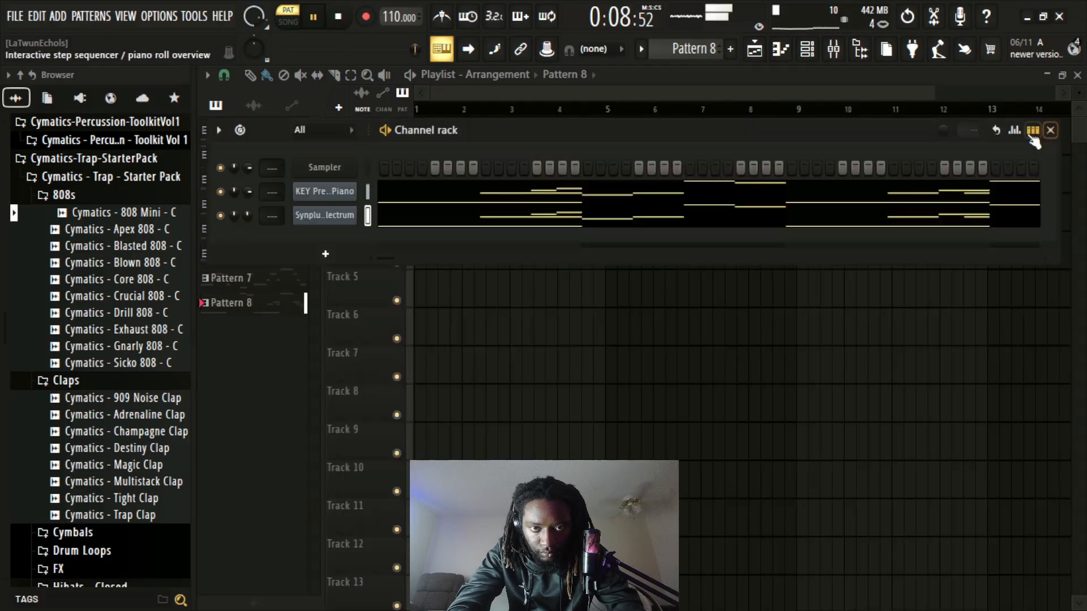
- Add a lower counter-melody to the Synpluck Plectrum notes, ending bar 3 with a half-beat A5, and play the pattern
click(455, 221)
key(space)
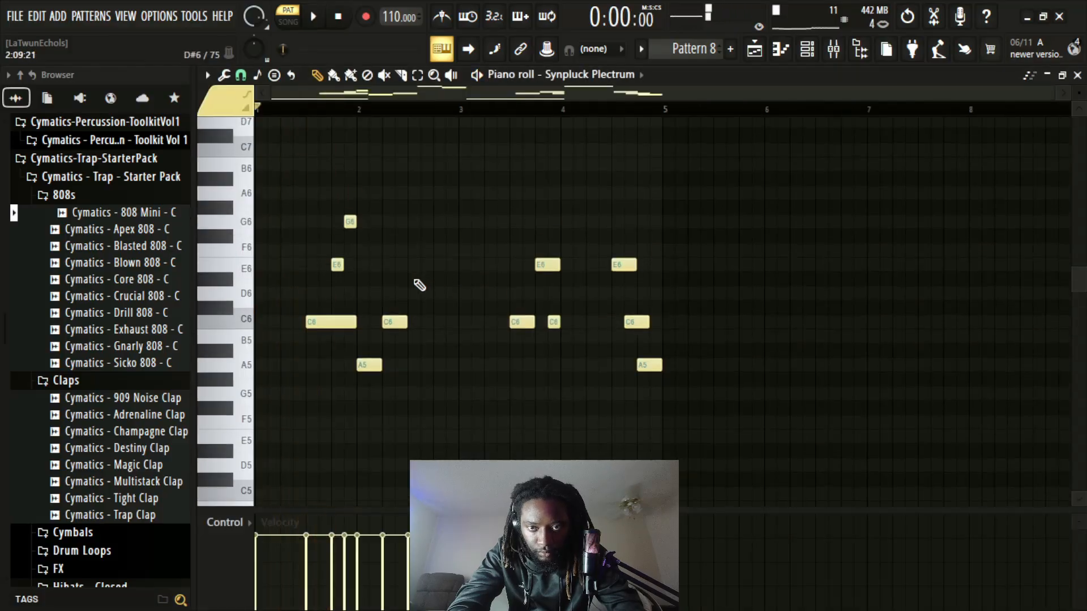
scroll(418, 285, down, 5)
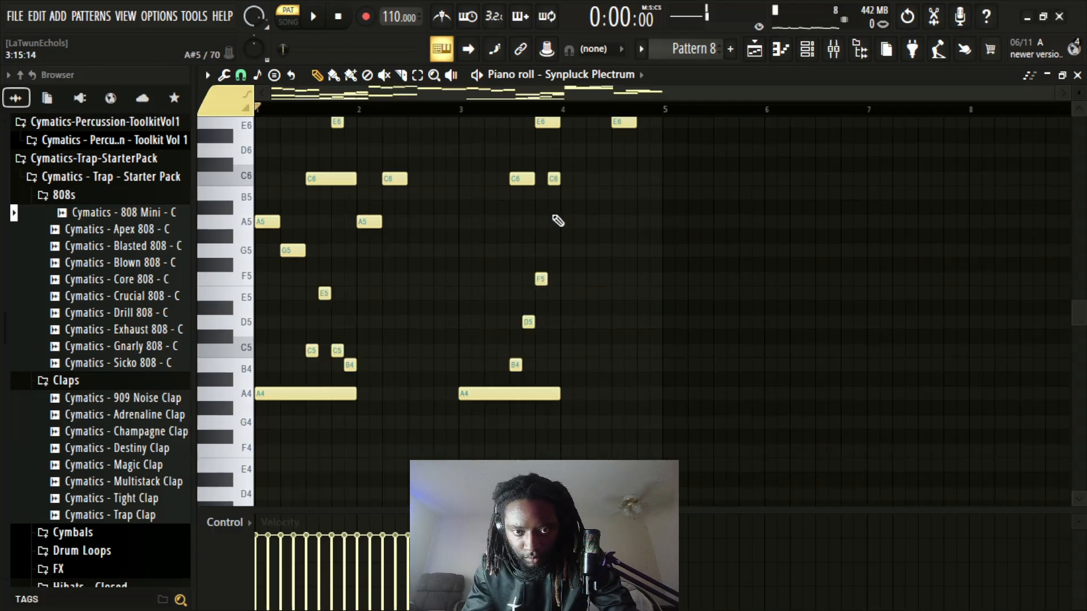
click(555, 221)
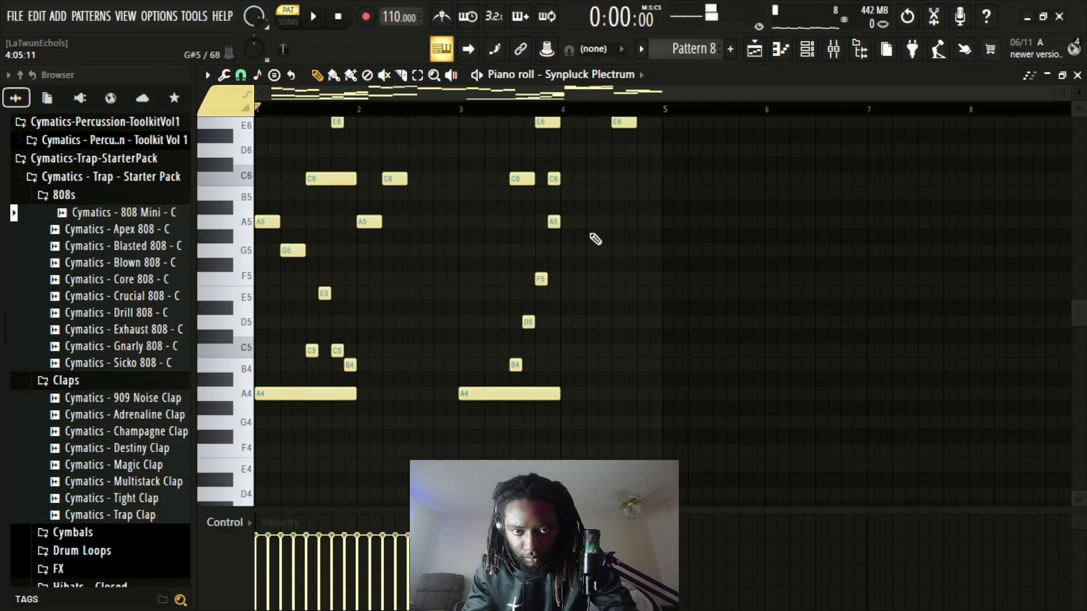
key(space)
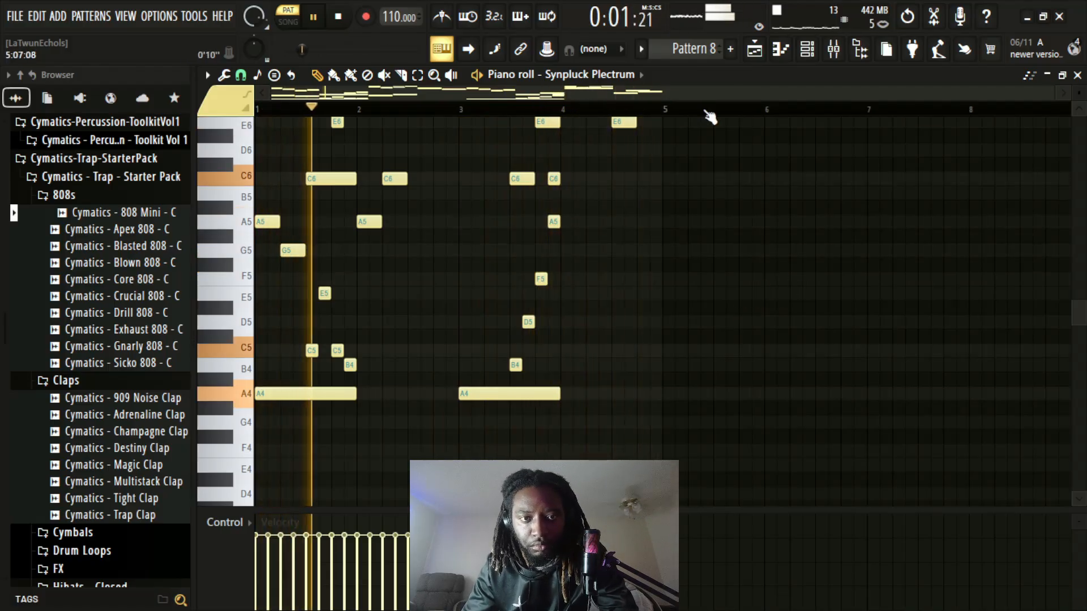
click(1078, 75)
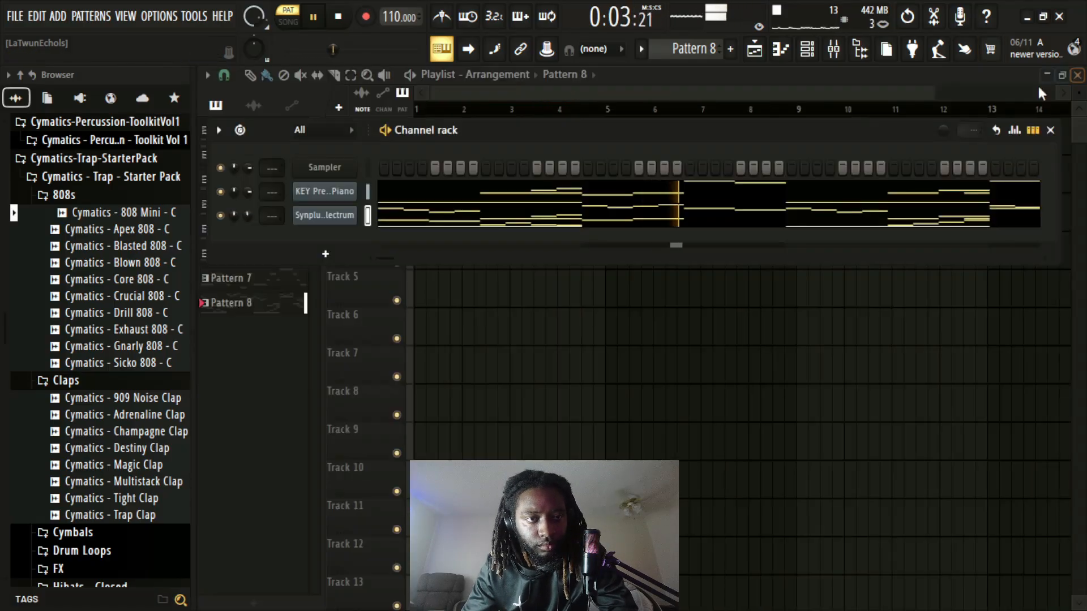